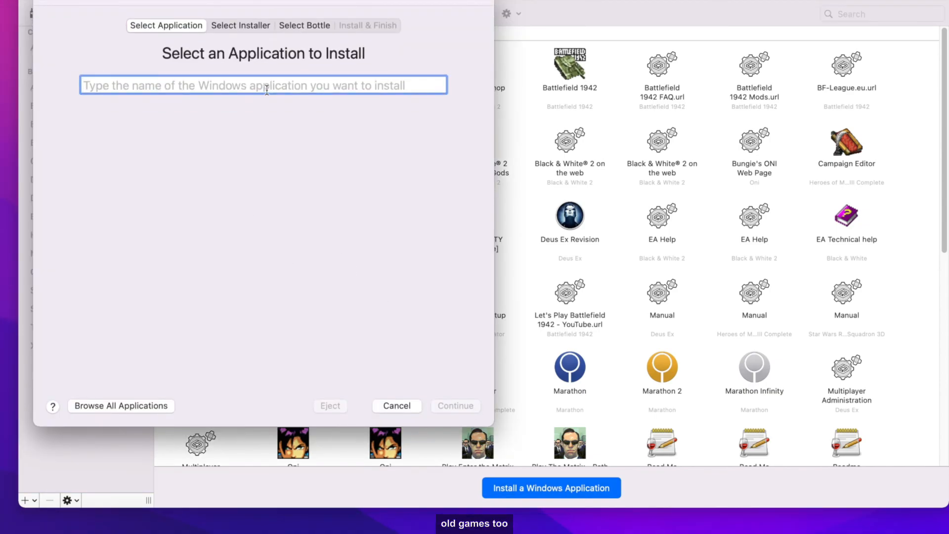
# Choose Steam as the Windows application to install and review its installer source.
pyautogui.write('Steam')
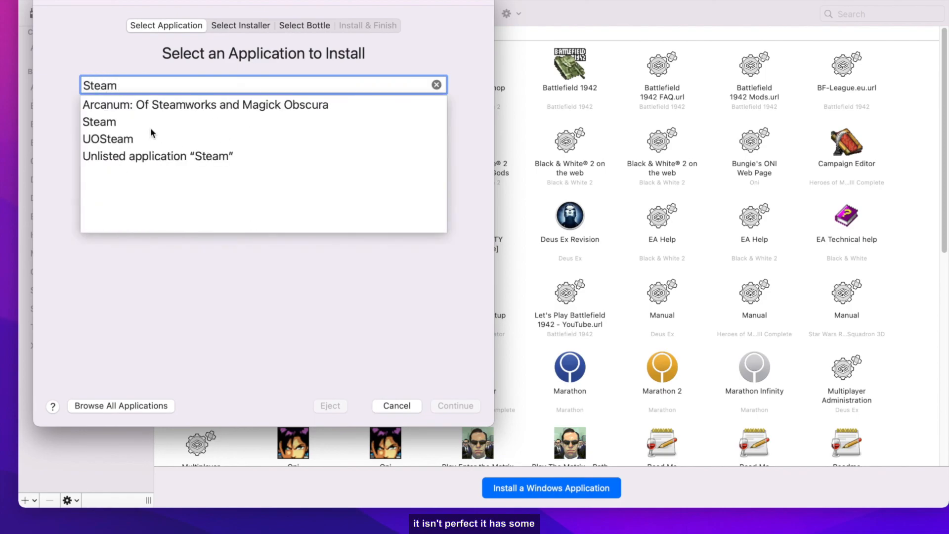
pyautogui.click(113, 123)
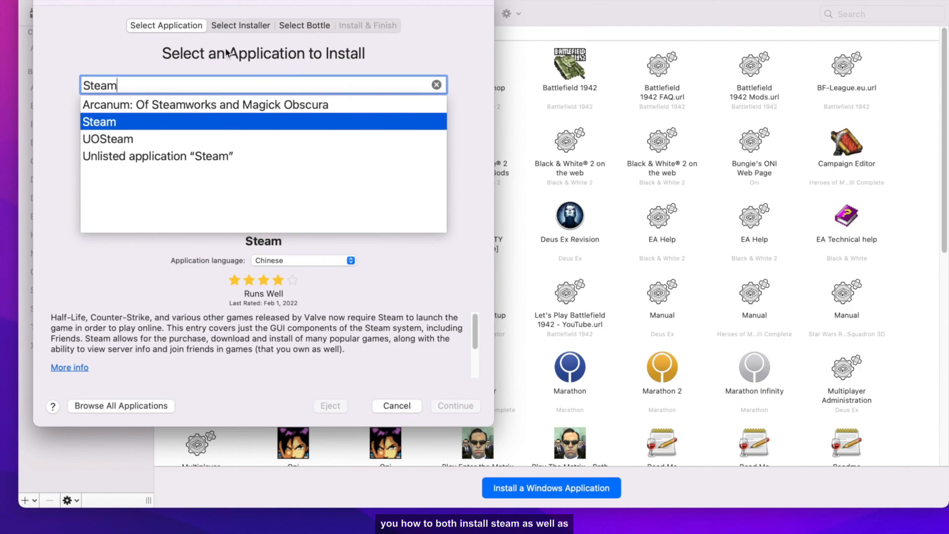
pyautogui.click(243, 27)
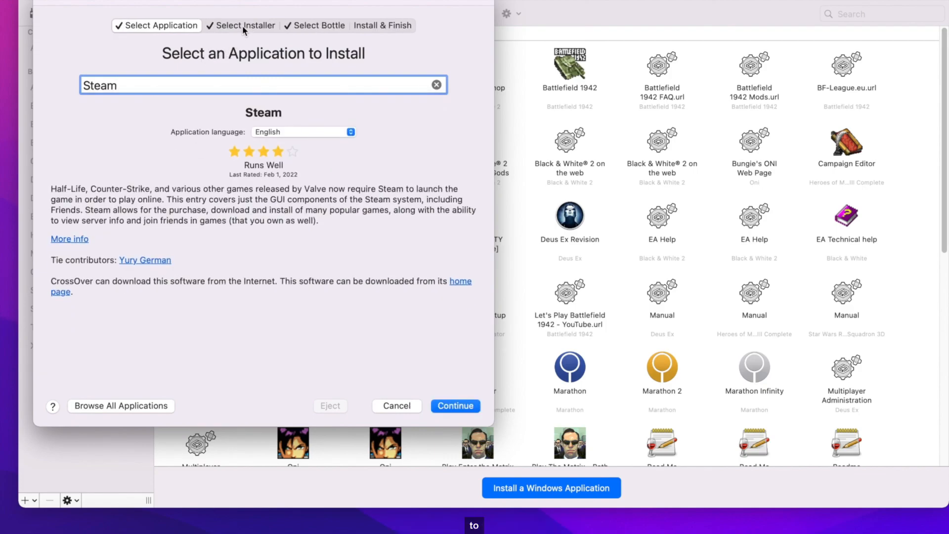
pyautogui.click(245, 27)
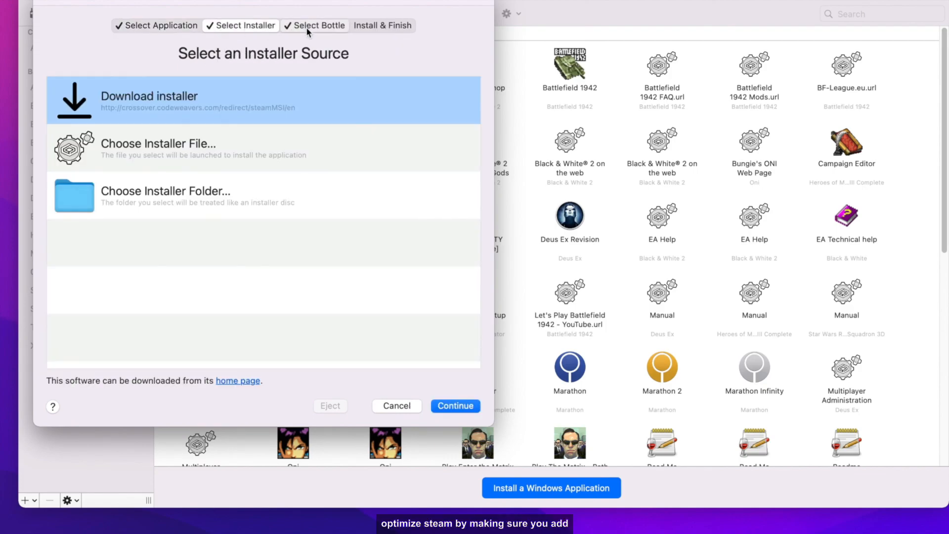
# Select a new Windows 10 64-bit bottle named Steam as the install target and start the installation.
pyautogui.click(307, 26)
pyautogui.click(174, 123)
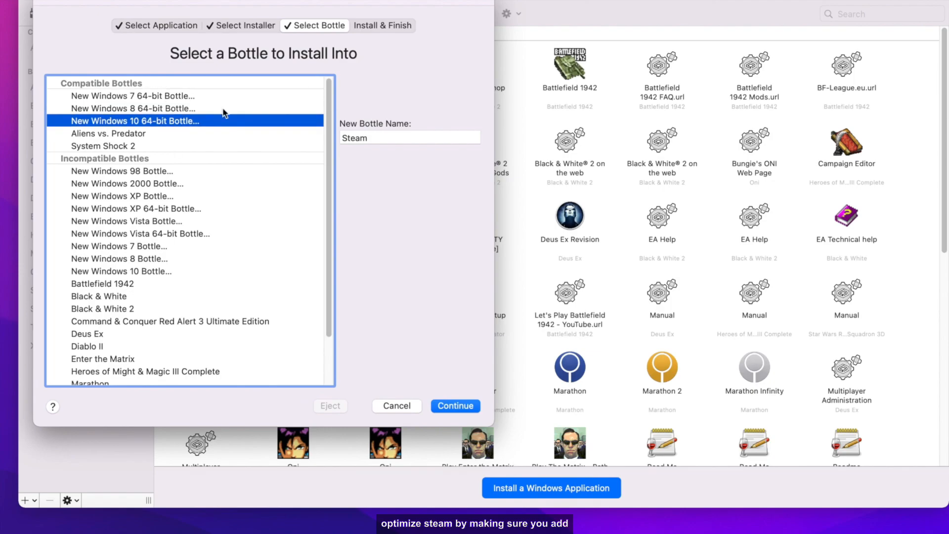
pyautogui.click(385, 26)
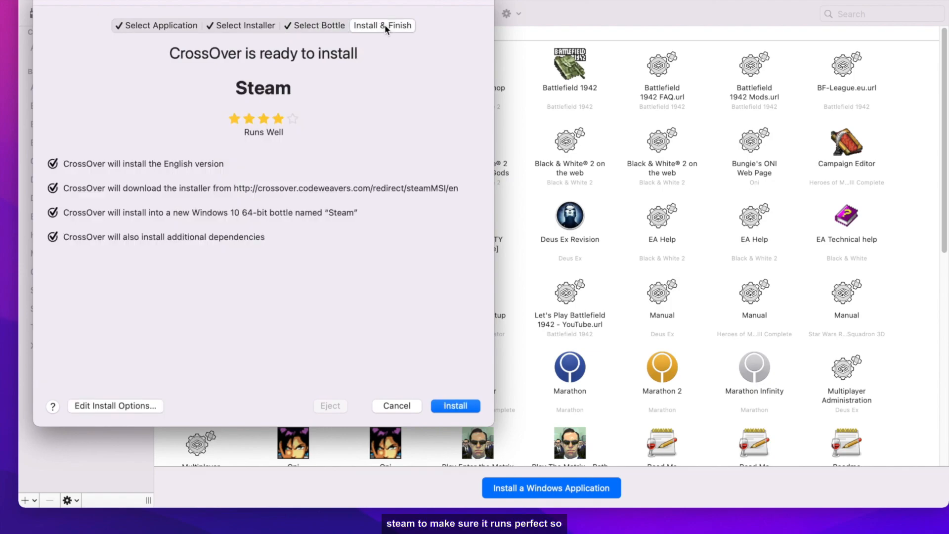
pyautogui.click(455, 406)
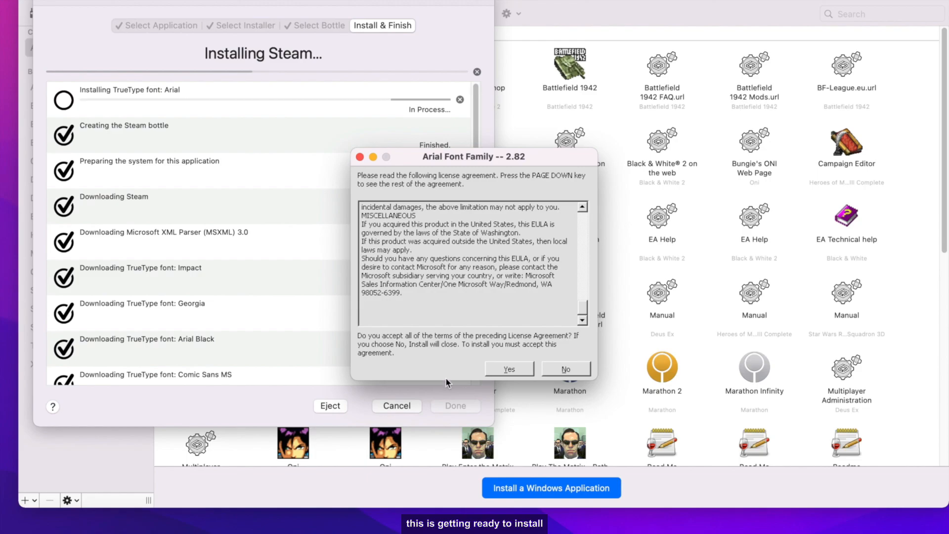
# Accept the Arial font license and the Microsoft XML Parser license agreement.
pyautogui.click(516, 370)
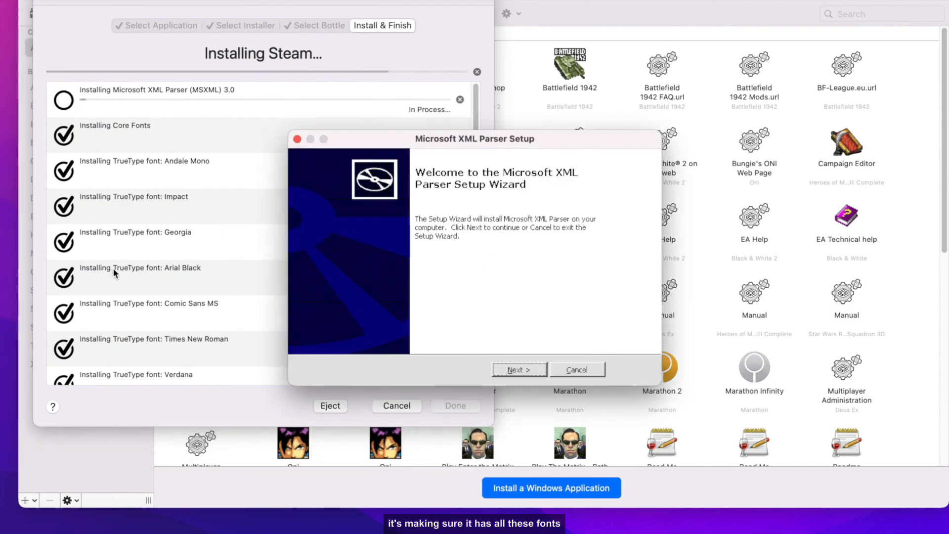
pyautogui.click(520, 368)
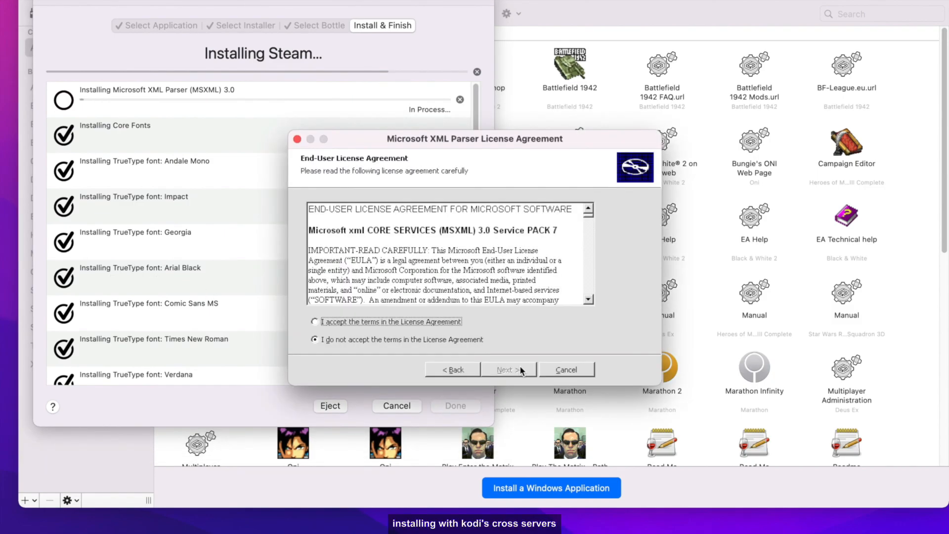
pyautogui.click(315, 321)
pyautogui.click(493, 372)
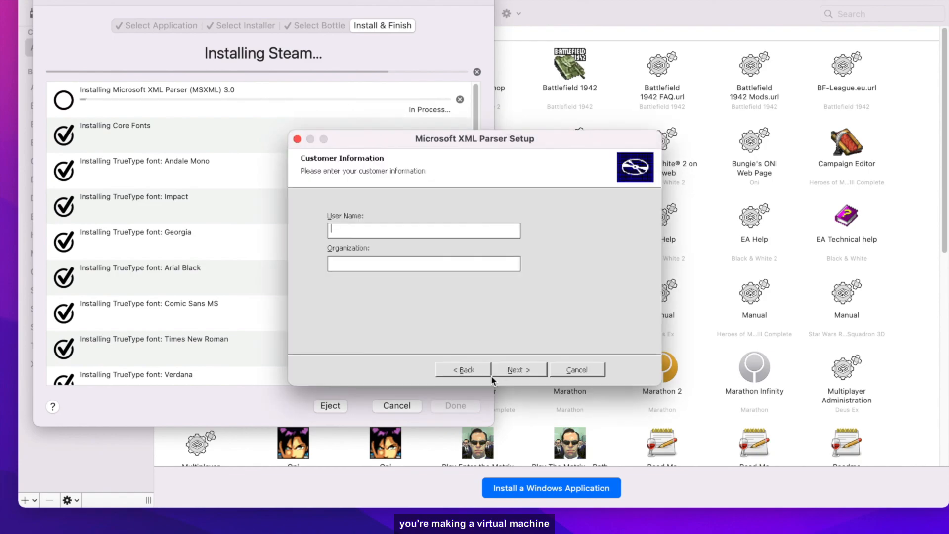
# Fill in the XML Parser customer information with the user name and the organization Nova Corporation.
pyautogui.write('Kaos')
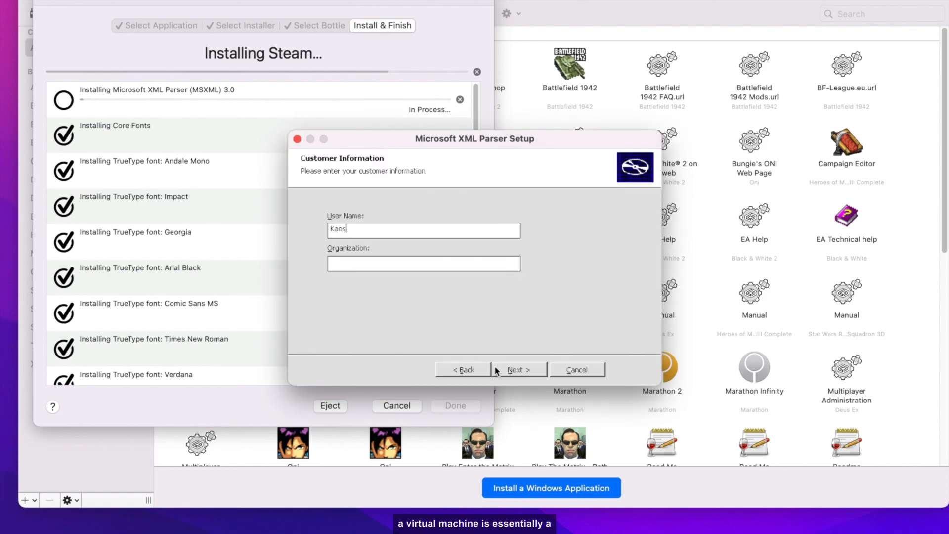
pyautogui.write(' Nova')
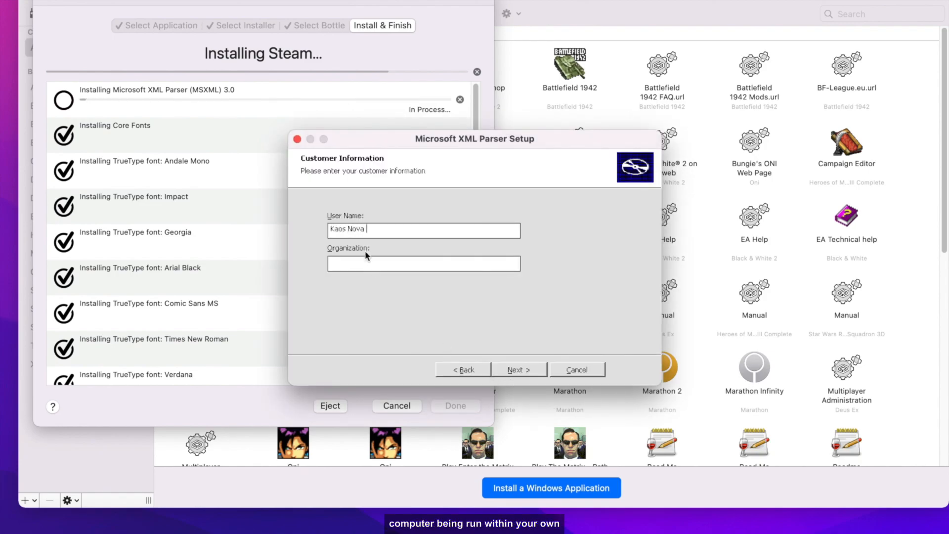
pyautogui.write('Nov')
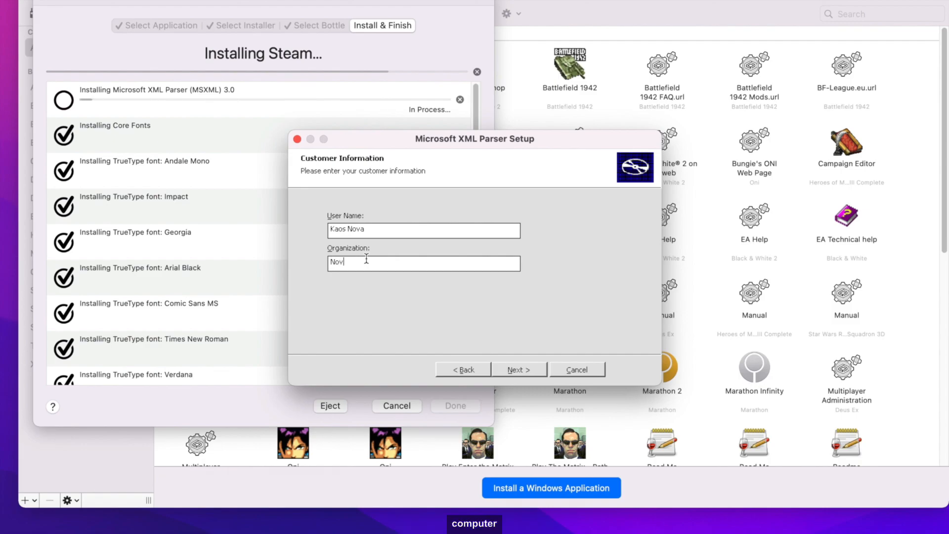
pyautogui.press('BackSpace')
pyautogui.write('a Cor')
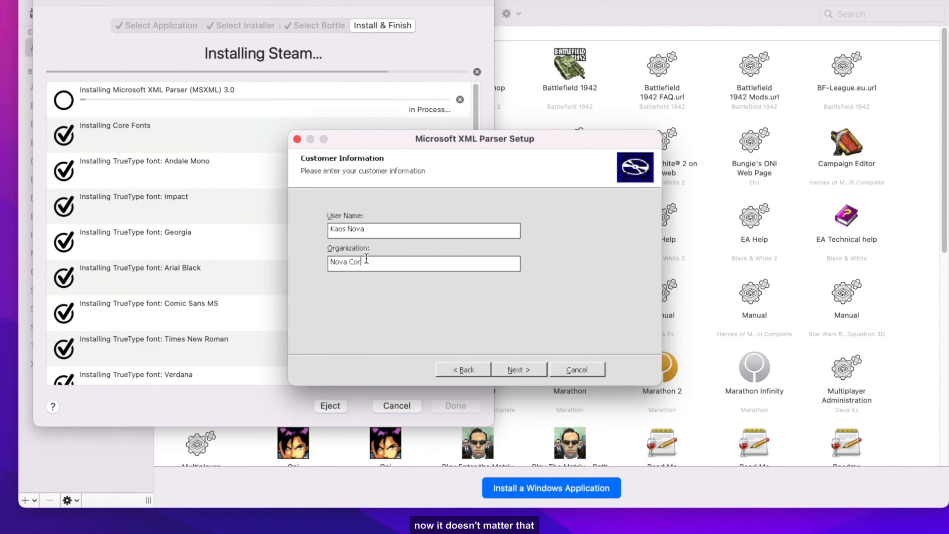
pyautogui.write('poration')
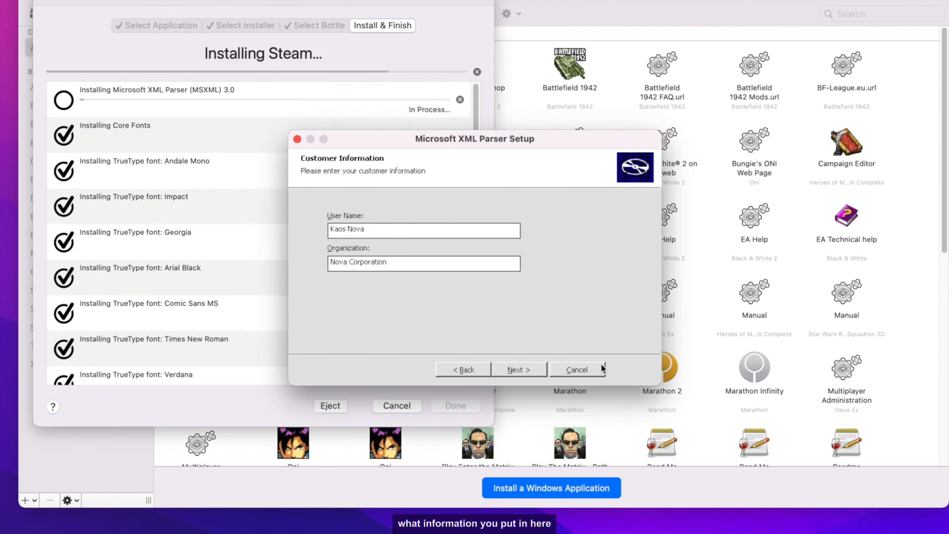
# Run the Microsoft XML Parser installation and finish its setup wizard.
pyautogui.click(527, 369)
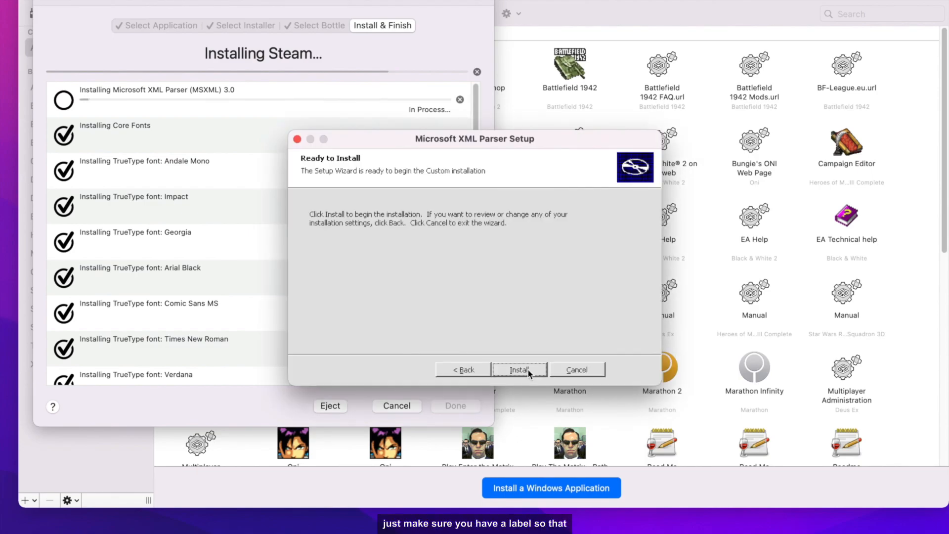
pyautogui.click(527, 369)
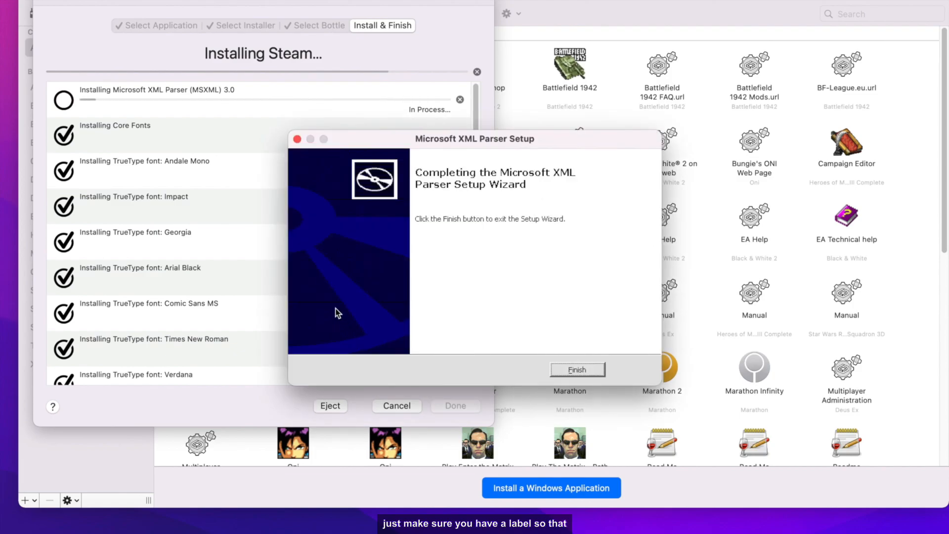
pyautogui.click(574, 370)
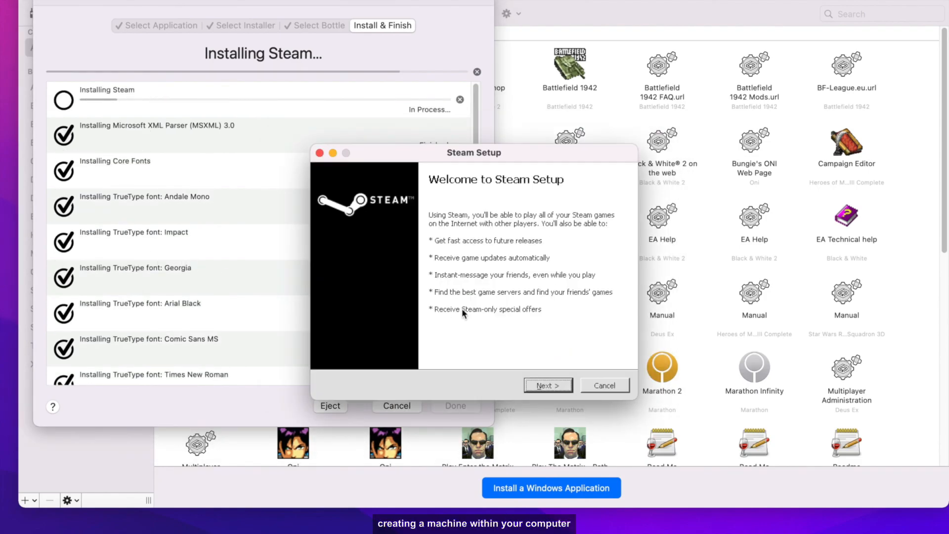
# Install Steam in English to C:\Program Files (x86)\Steam and finish the setup with Run Steam enabled.
pyautogui.click(542, 385)
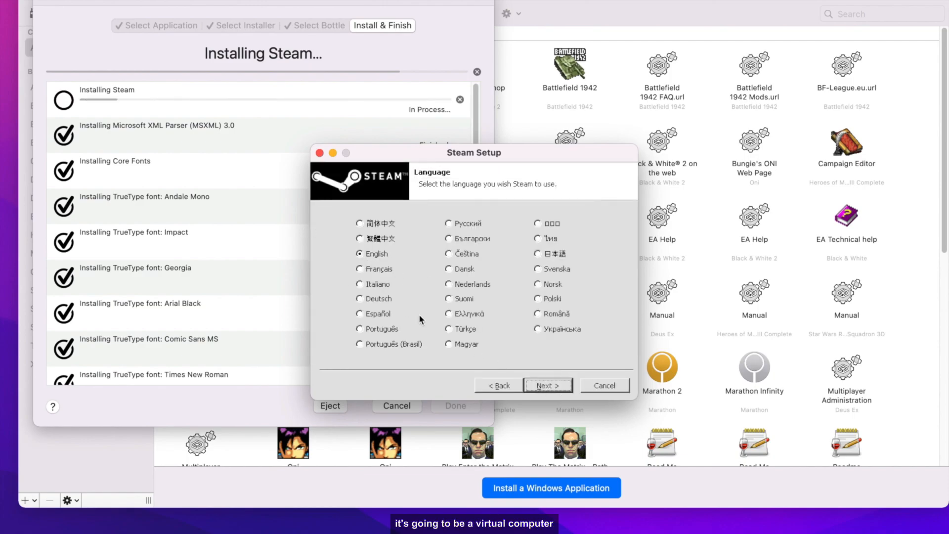
pyautogui.click(552, 384)
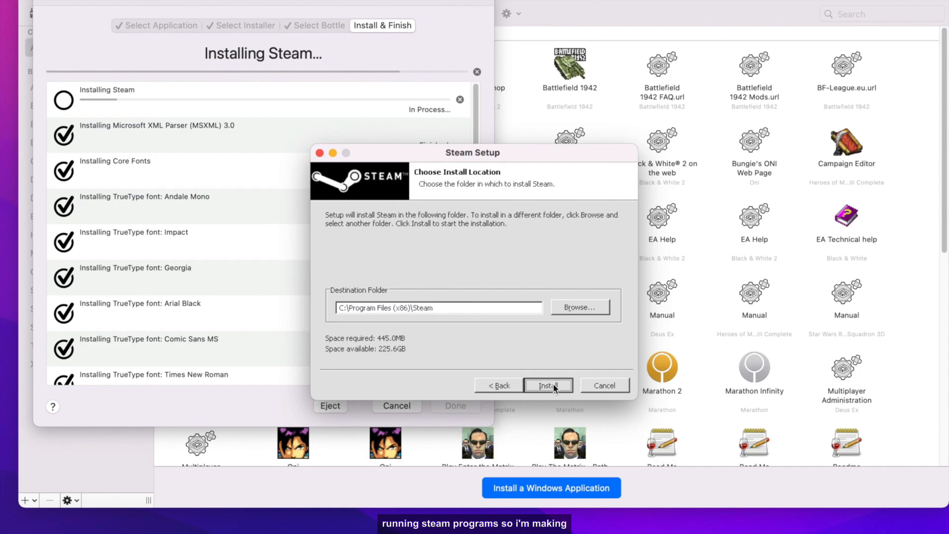
pyautogui.click(554, 386)
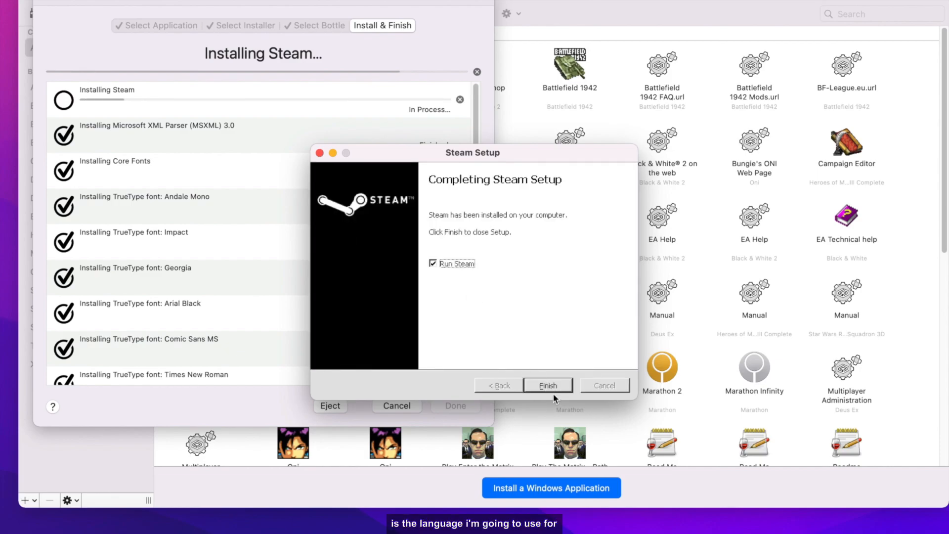
pyautogui.click(546, 385)
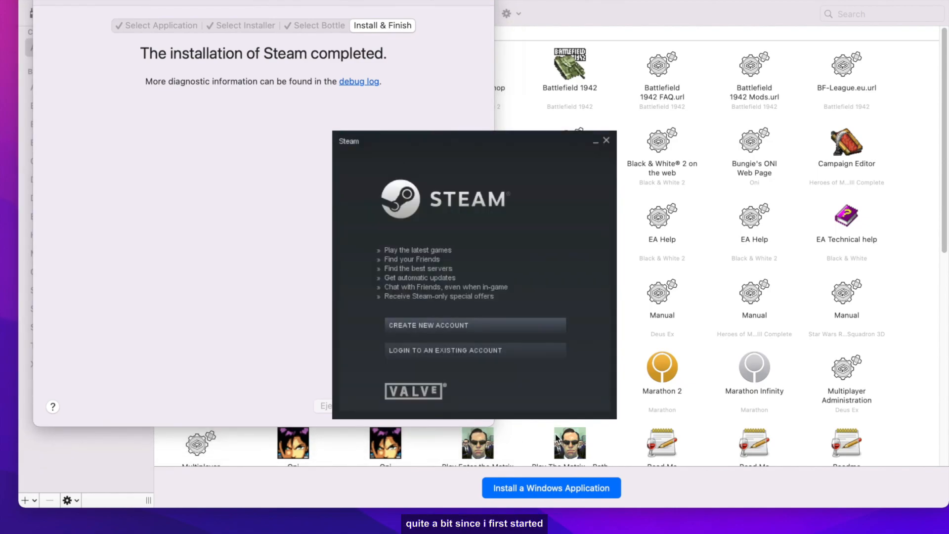
# Open the login for an existing Steam account and enter the account name.
pyautogui.click(446, 349)
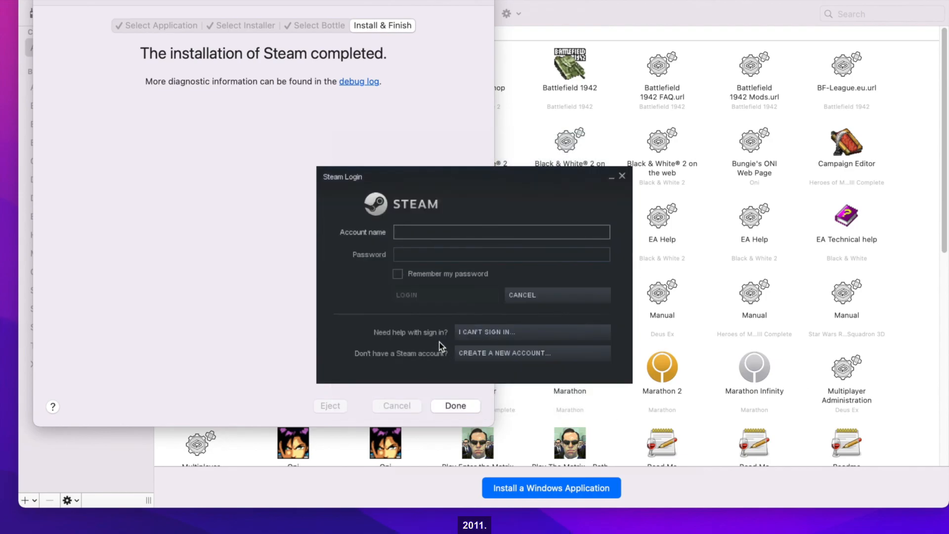
pyautogui.write('dieh')
pyautogui.press('BackSpace')
pyautogui.press('BackSpace')
pyautogui.press('BackSpace')
pyautogui.press('BackSpace')
pyautogui.press('BackSpace')
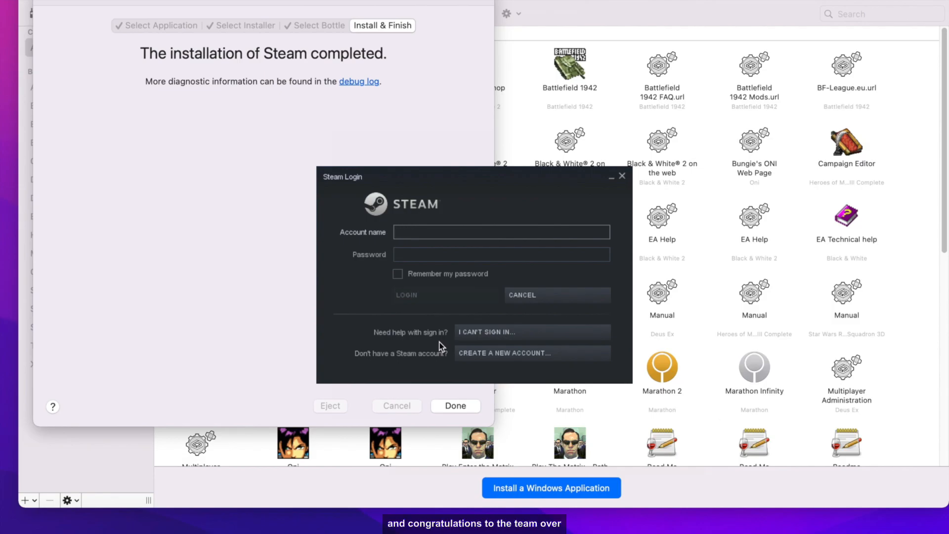
pyautogui.write('DieHard')
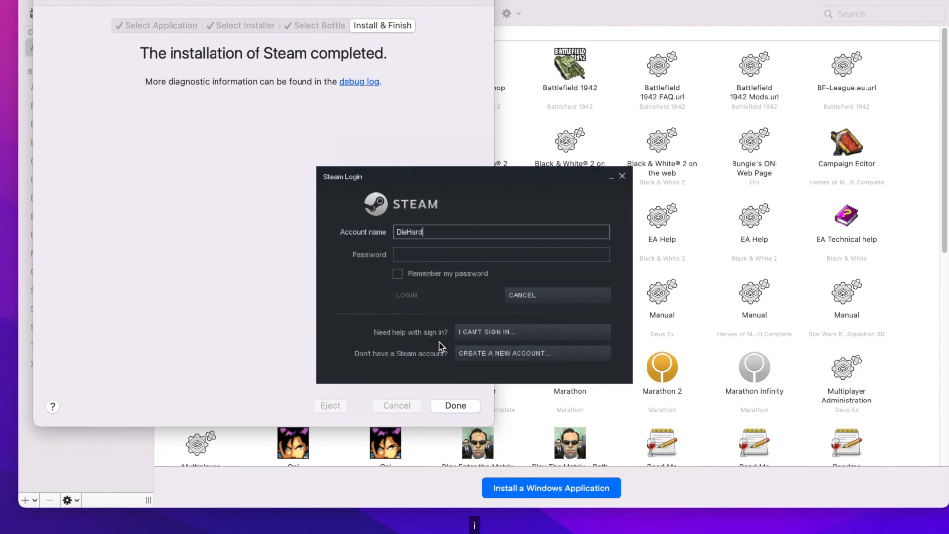
pyautogui.write('1200')
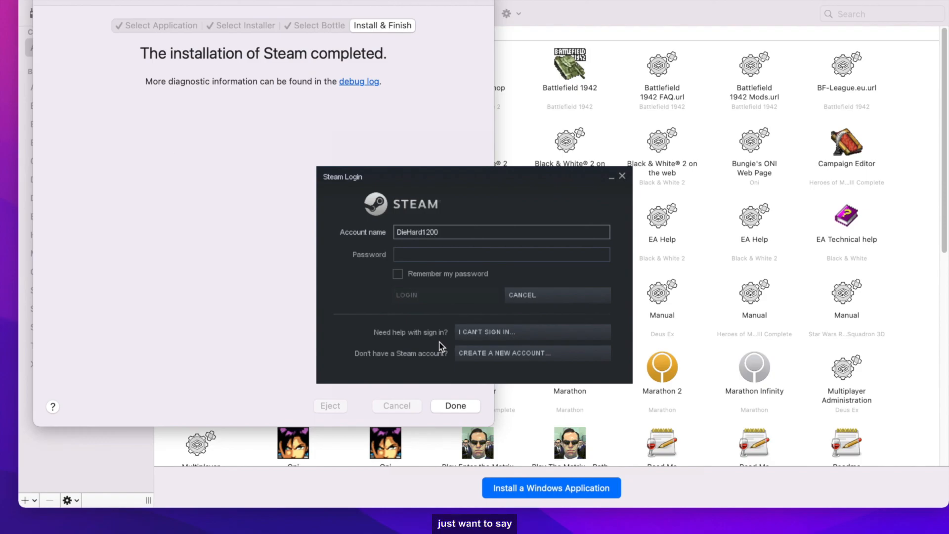
pyautogui.press('BackSpace')
pyautogui.press('BackSpace')
pyautogui.press('BackSpace')
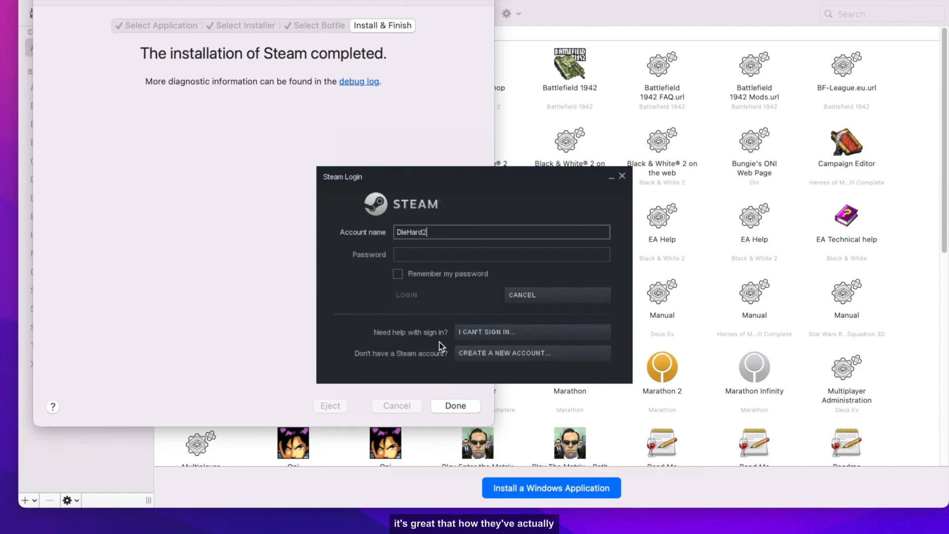
pyautogui.write('00904')
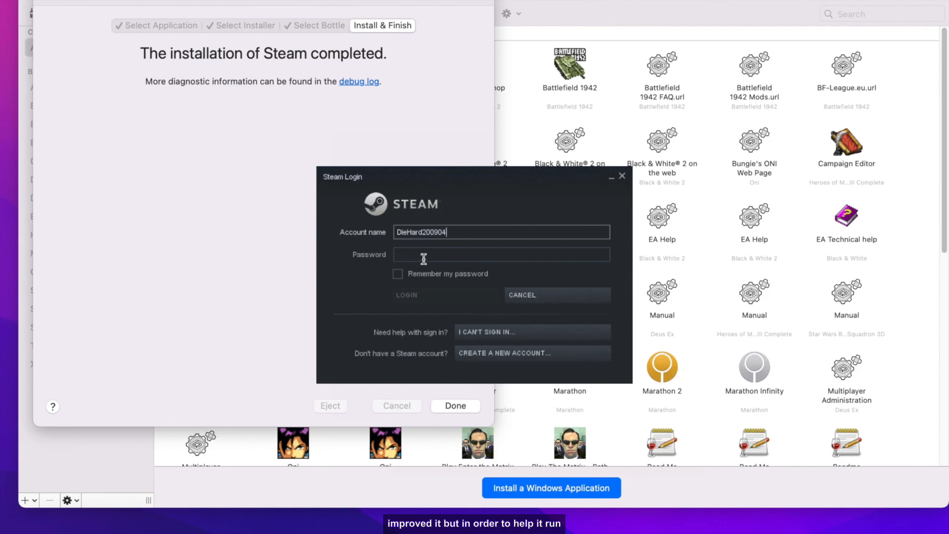
# Enter the account password and log in to Steam.
pyautogui.click(423, 255)
pyautogui.write('••••')
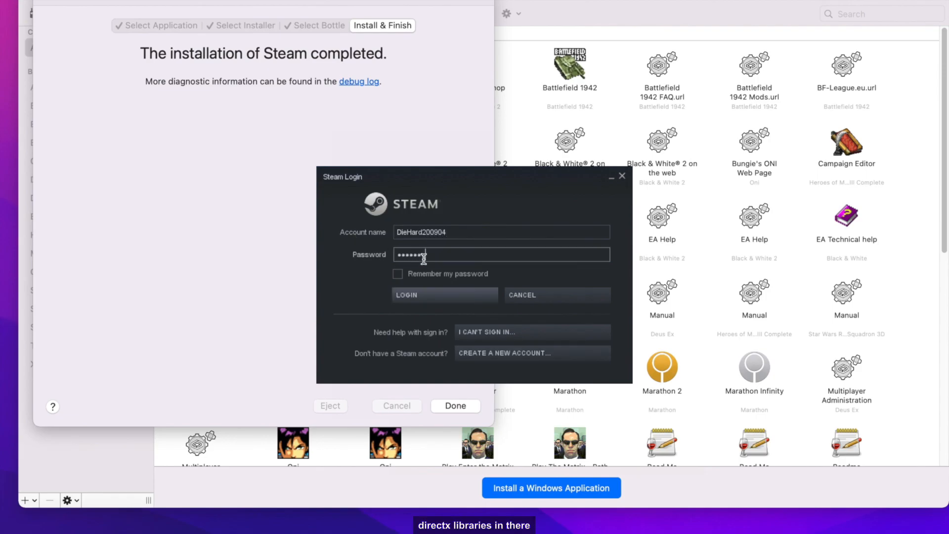
pyautogui.write('••••••••')
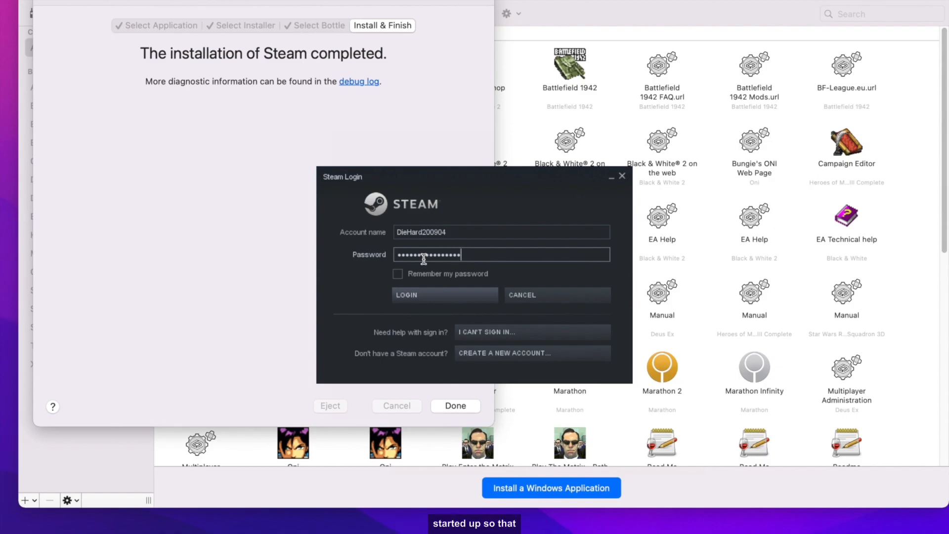
pyautogui.click(439, 297)
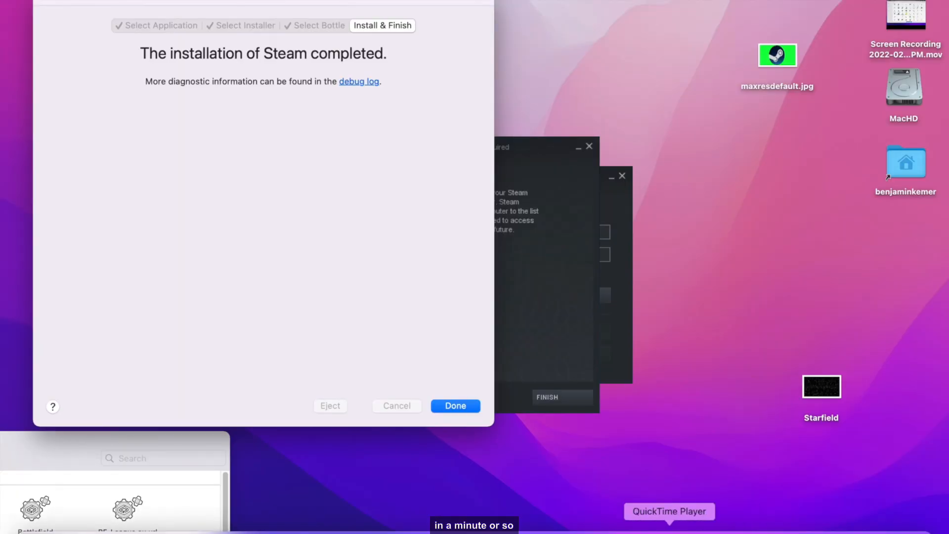
# Finish the Steam Guard computer authorization and close the completed Steam installation window.
pyautogui.click(575, 265)
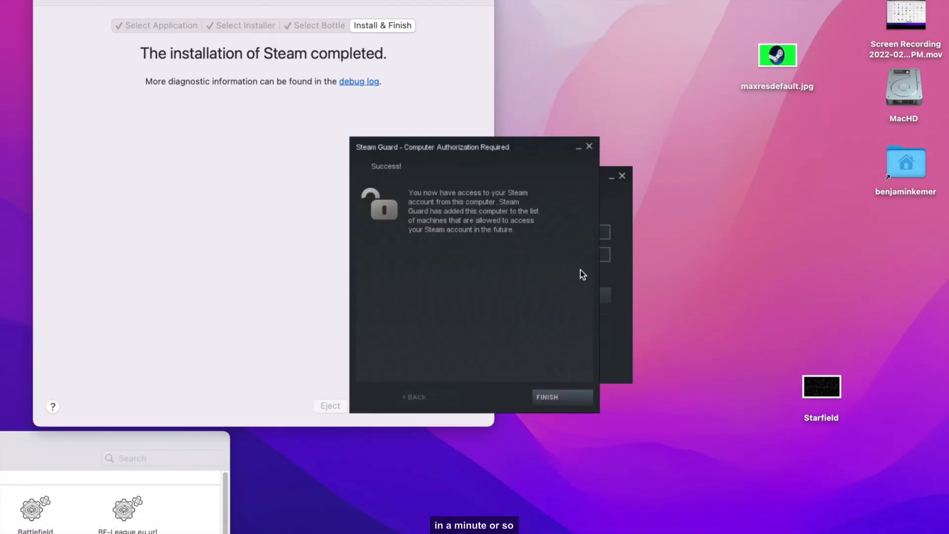
pyautogui.click(586, 398)
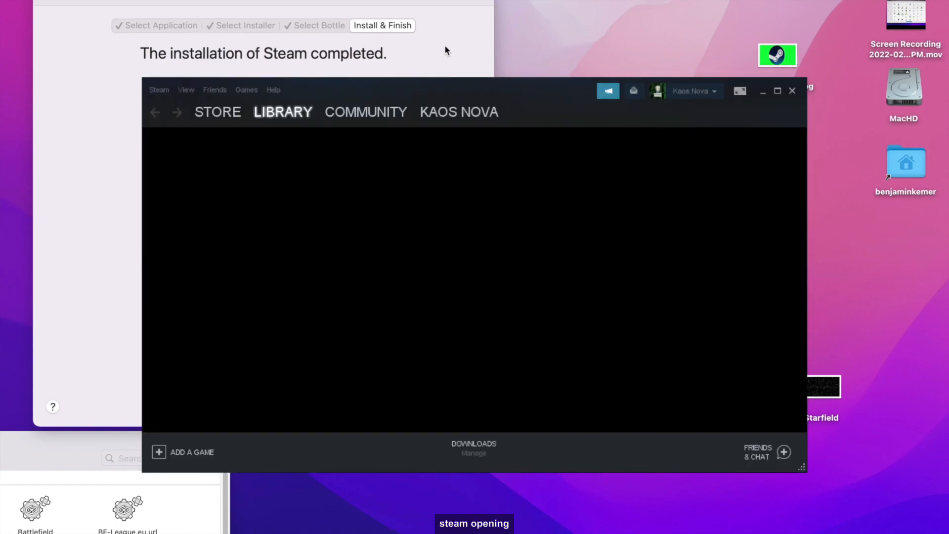
pyautogui.click(444, 44)
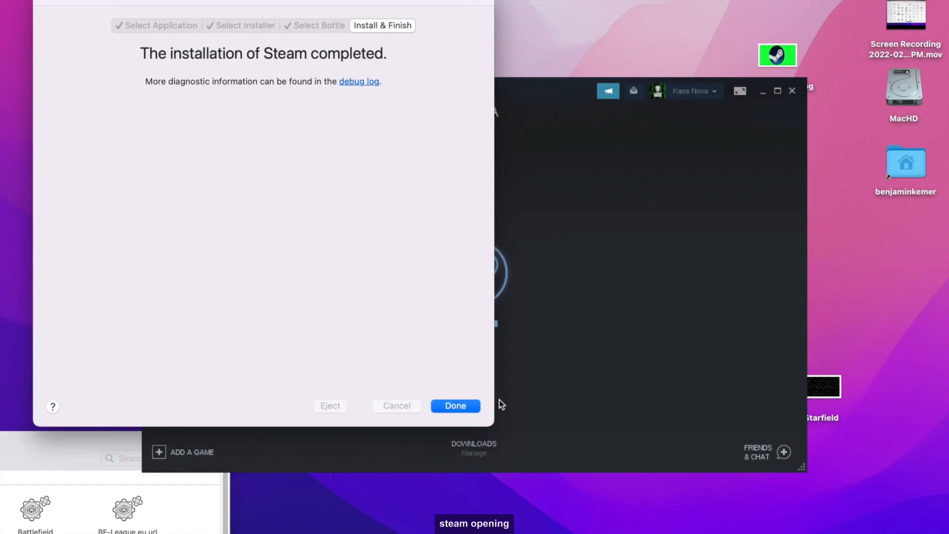
pyautogui.click(455, 404)
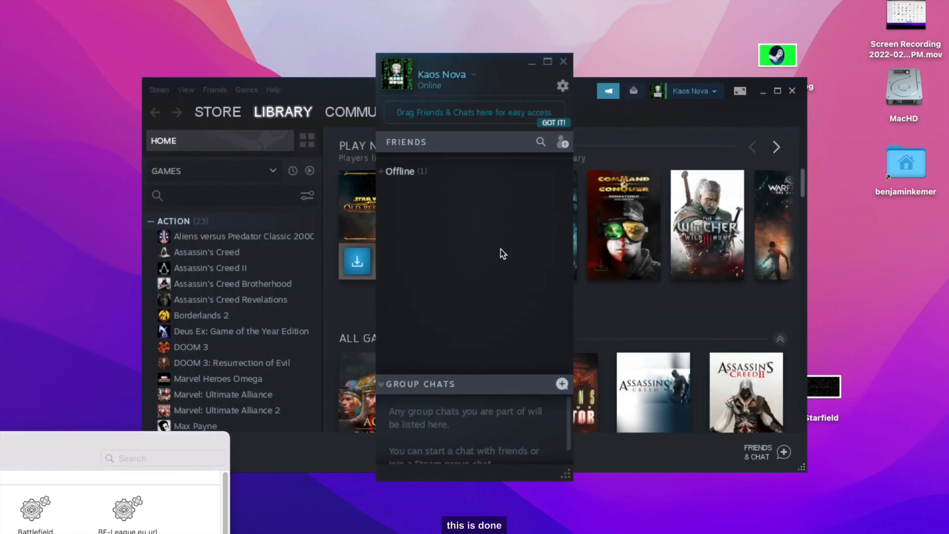
# Close the Friends window and move the Steam library window clear of its old place on the desktop.
pyautogui.click(564, 62)
pyautogui.moveTo(567, 91); pyautogui.dragTo(14, 215)
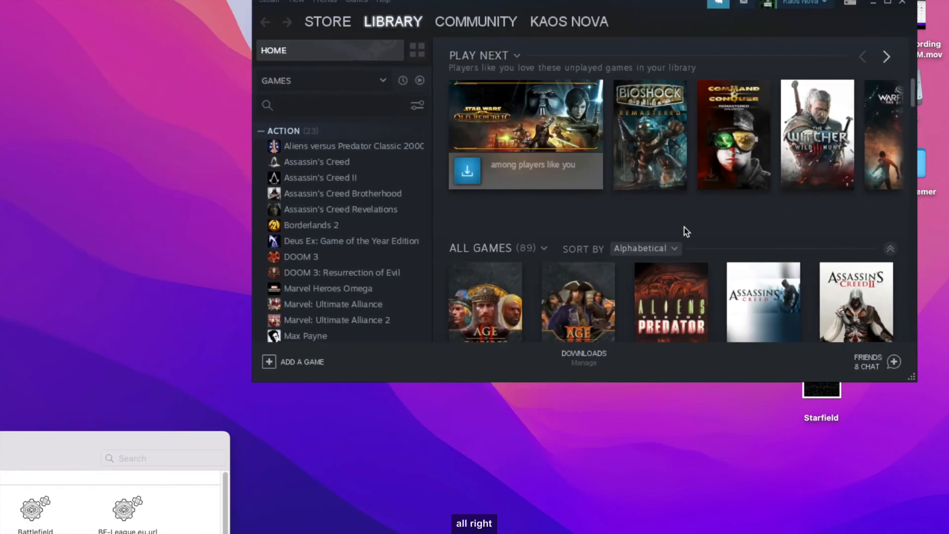
# Look through the cover grid of all games in the Steam library down to its end.
pyautogui.scroll(-5, 684, 229)
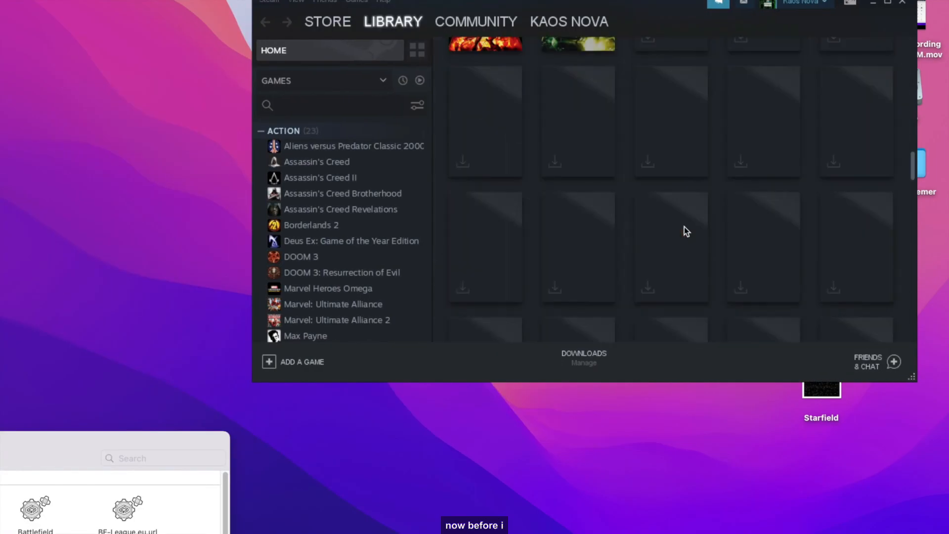
pyautogui.scroll(-5, 684, 227)
pyautogui.moveTo(683, 222)
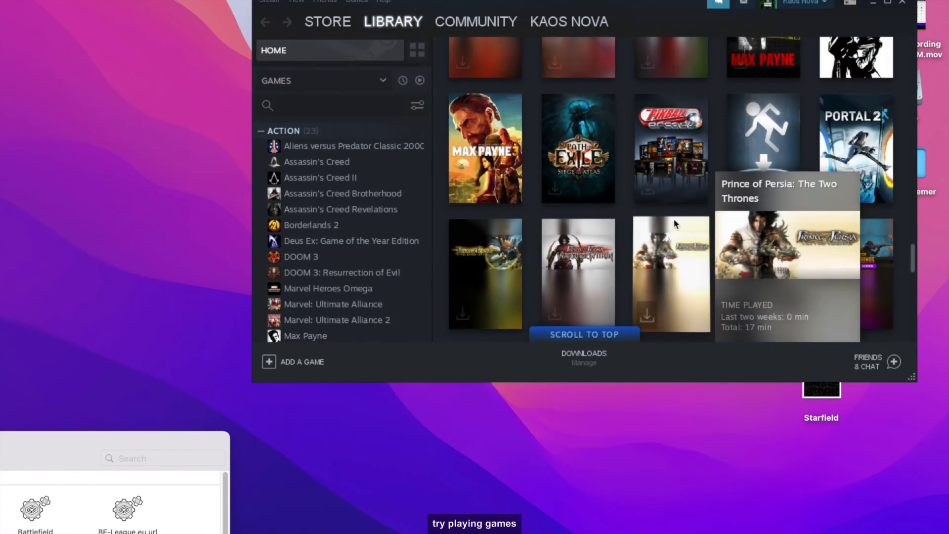
pyautogui.scroll(6, 674, 220)
pyautogui.scroll(-3, 674, 221)
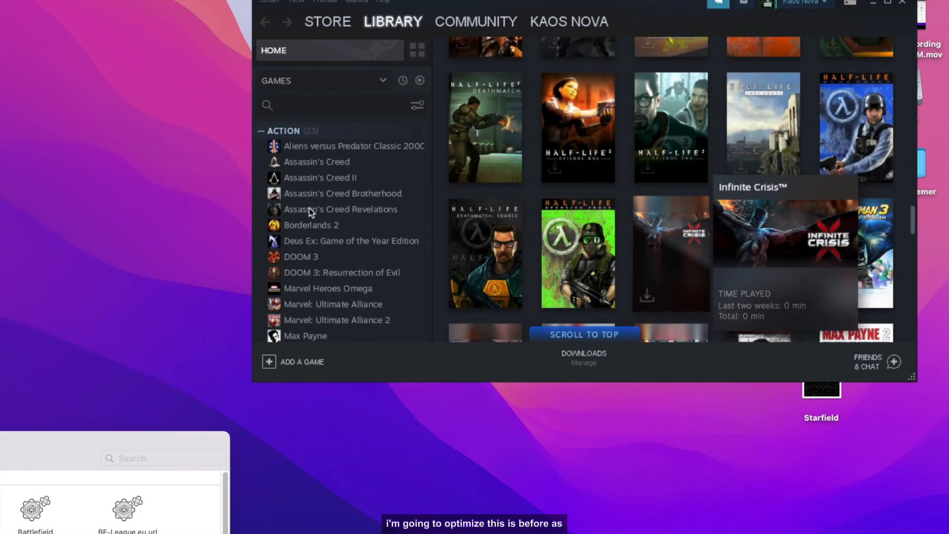
pyautogui.scroll(3, 479, 189)
pyautogui.scroll(1, 479, 188)
pyautogui.scroll(-3, 692, 193)
pyautogui.scroll(4, 856, 163)
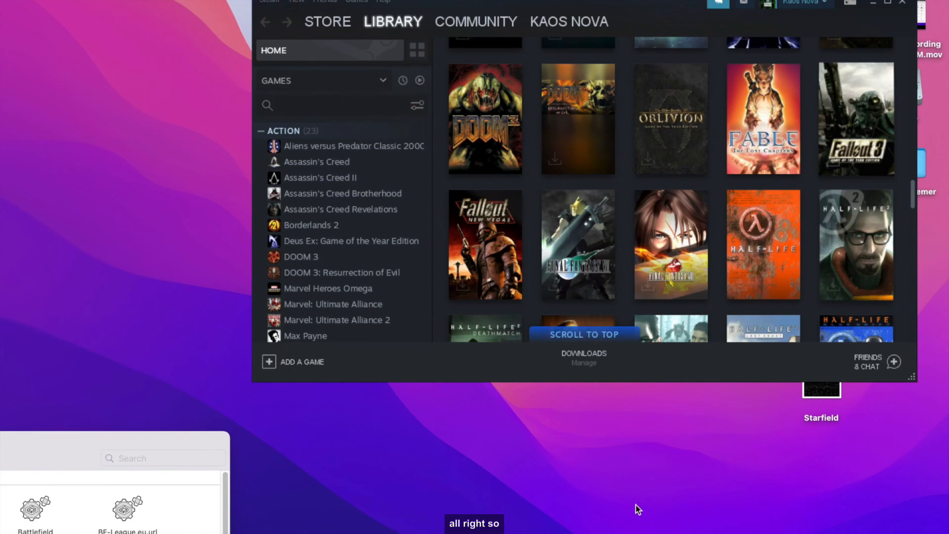
pyautogui.scroll(-20, 636, 506)
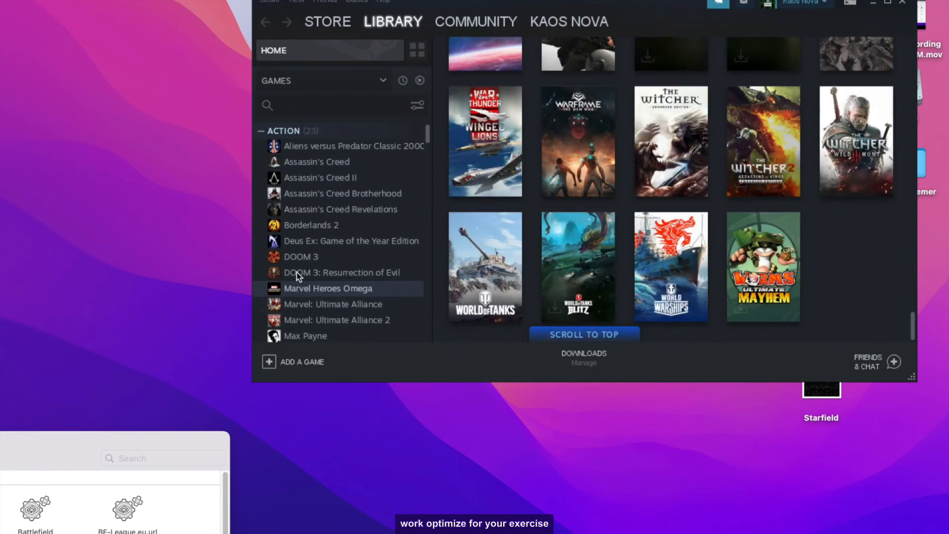
# Return to the library home page and exit Steam completely.
pyautogui.click(273, 50)
pyautogui.click(269, 2)
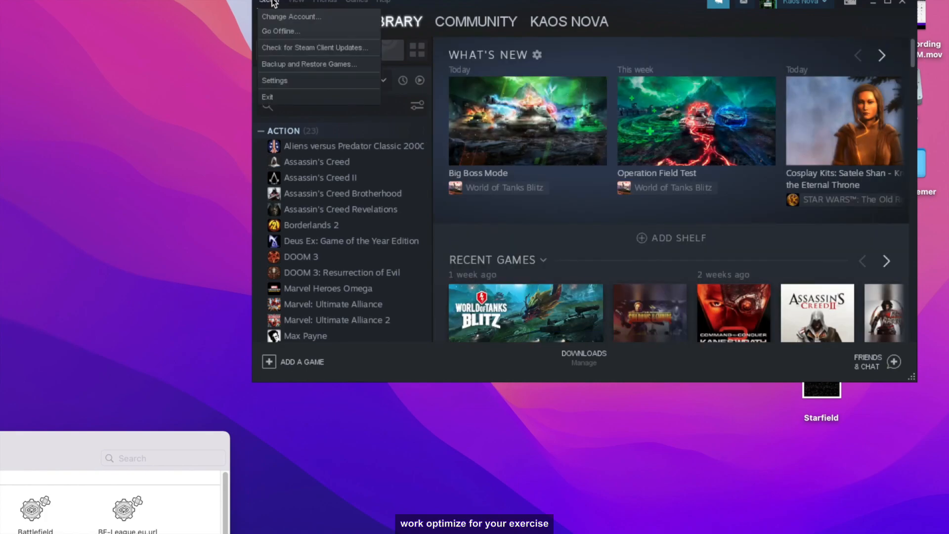
pyautogui.click(268, 98)
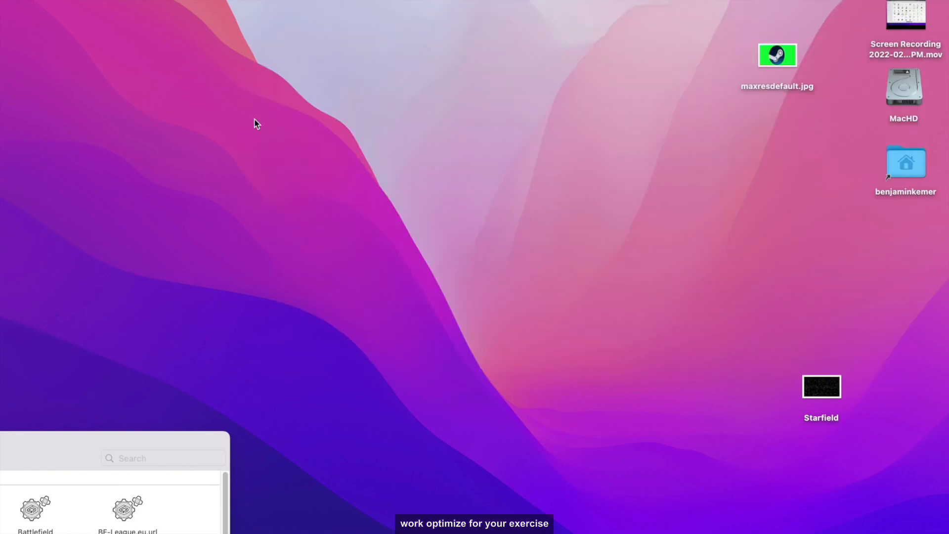
# Switch back to CrossOver, start a new Windows application installation and choose DirectX for Modern Games.
pyautogui.doubleClick(93, 444)
pyautogui.doubleClick(798, 146)
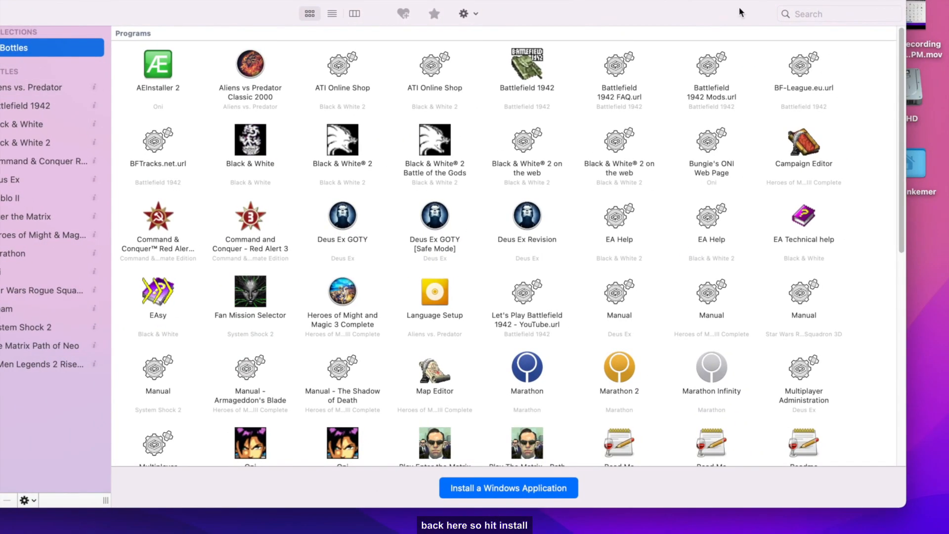
pyautogui.click(514, 494)
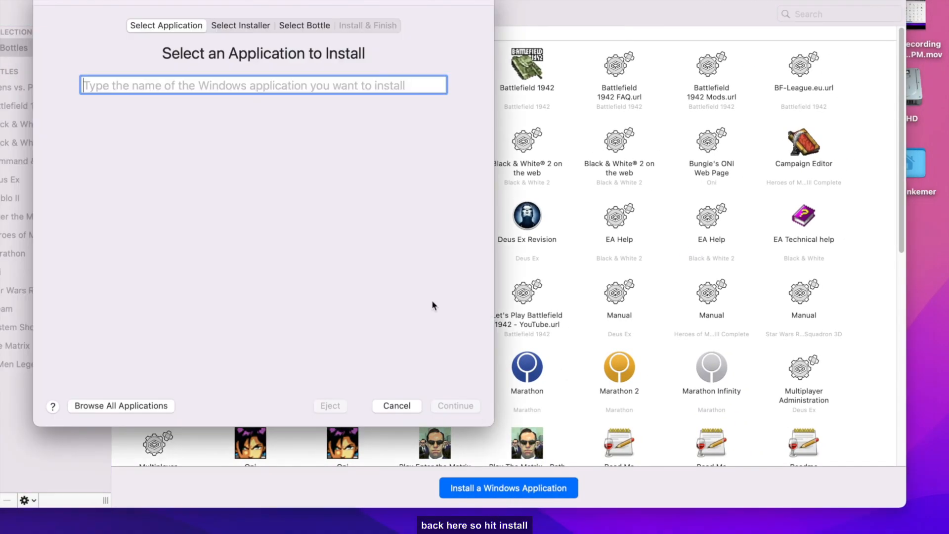
pyautogui.write('Dr')
pyautogui.press('BackSpace')
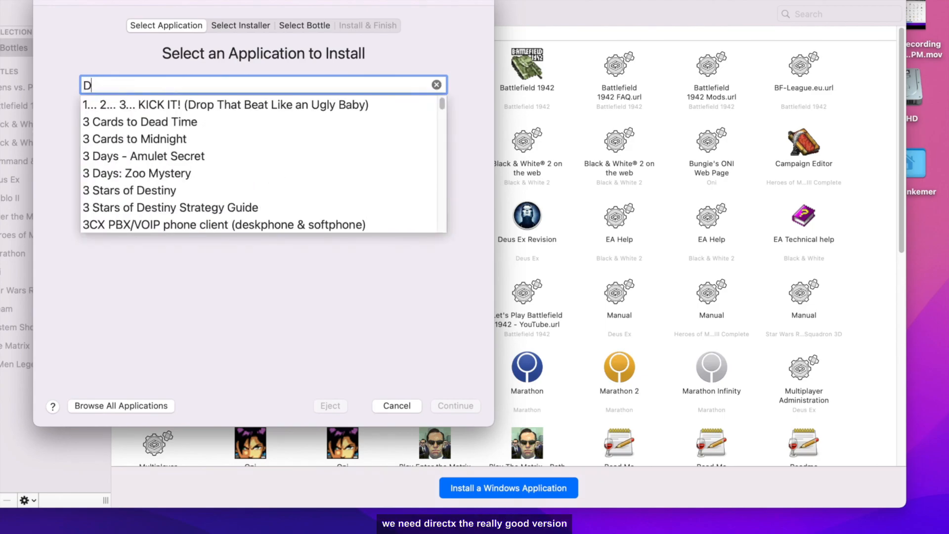
pyautogui.write('irect')
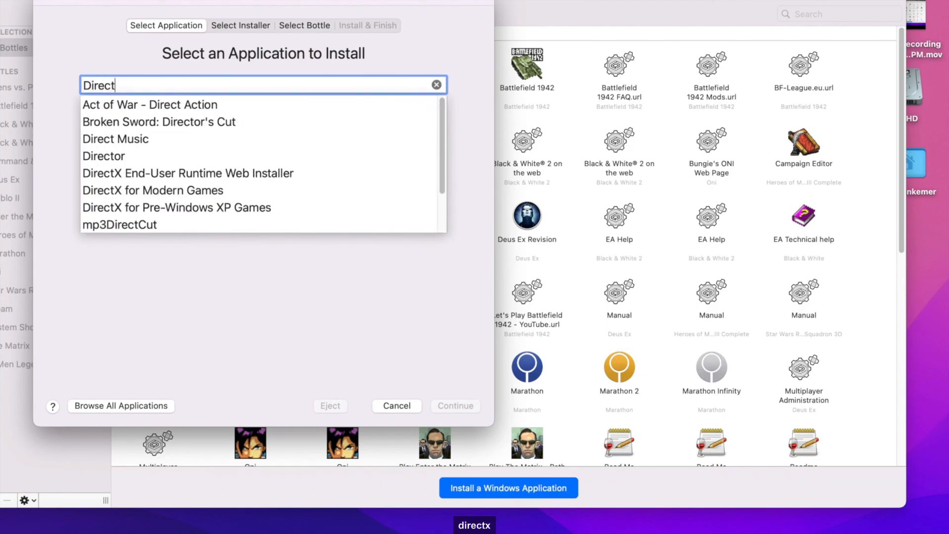
pyautogui.click(227, 190)
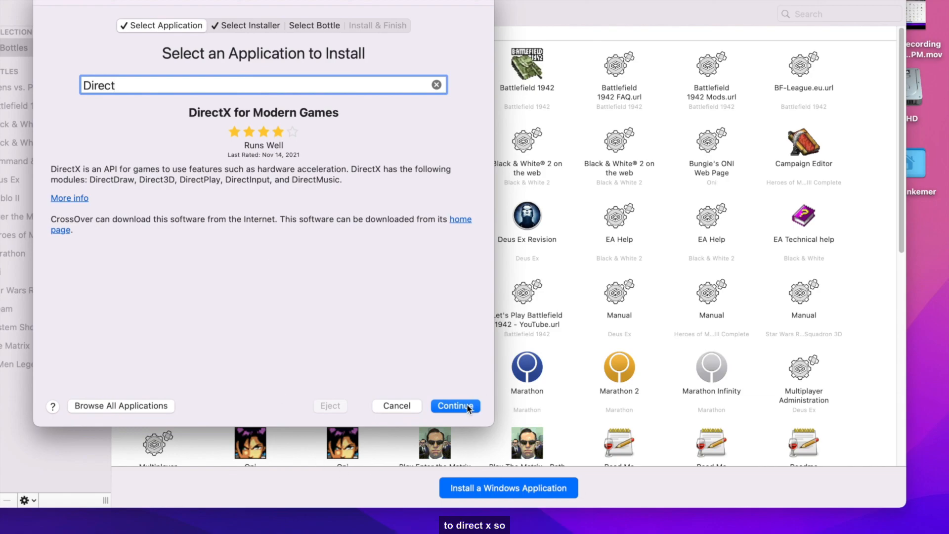
# Select the existing Steam bottle as the target and start the DirectX for Modern Games installation.
pyautogui.click(306, 28)
pyautogui.scroll(-5, 132, 270)
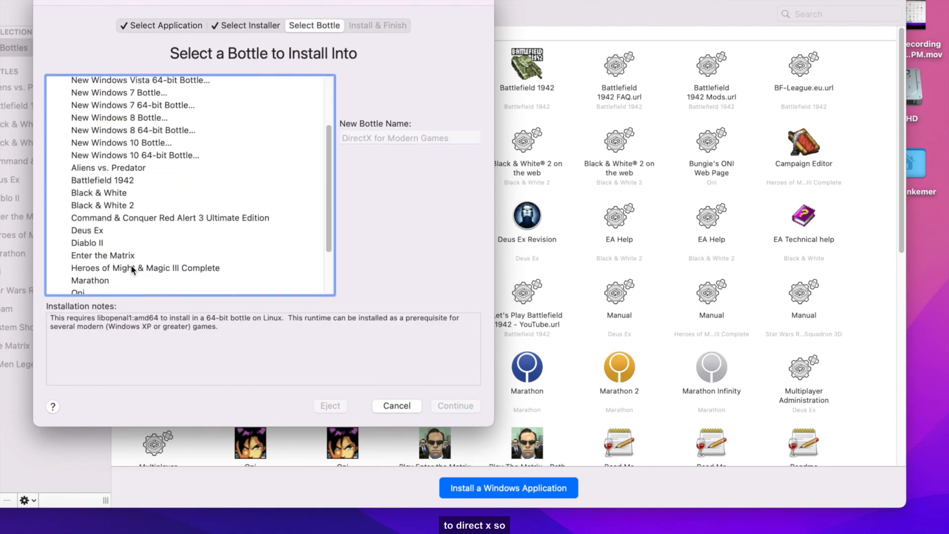
pyautogui.scroll(-4, 110, 270)
pyautogui.click(102, 247)
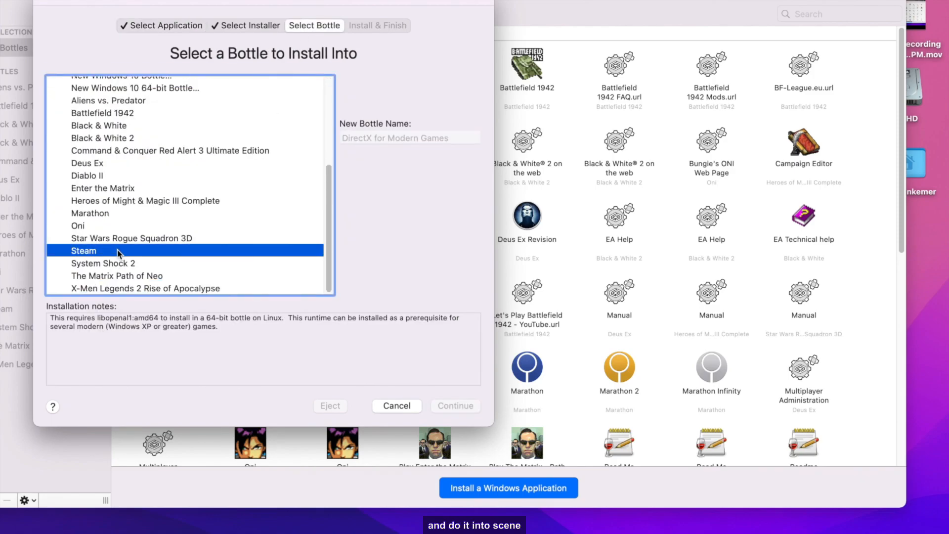
pyautogui.click(459, 405)
pyautogui.click(455, 409)
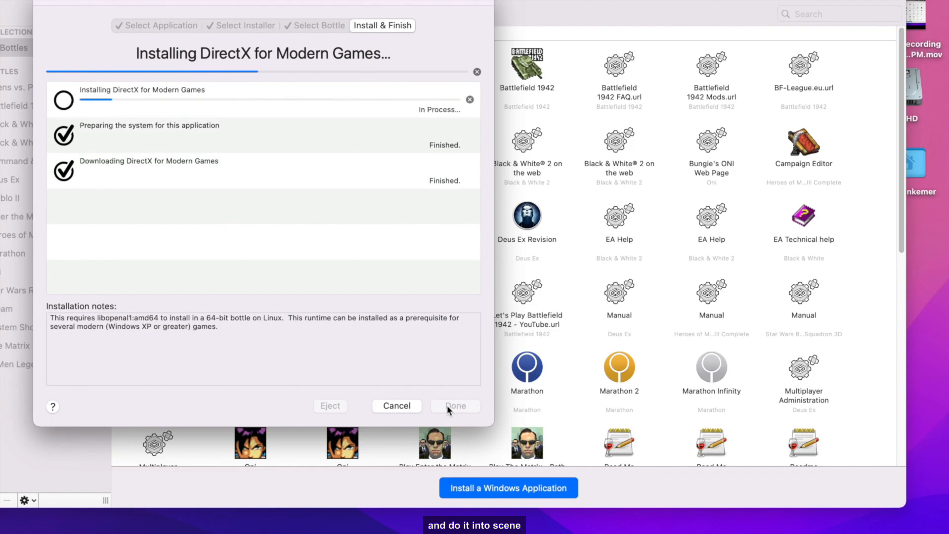
# Accept the DirectX license agreement, complete the setup wizard and close the installation window.
pyautogui.click(516, 367)
pyautogui.click(163, 178)
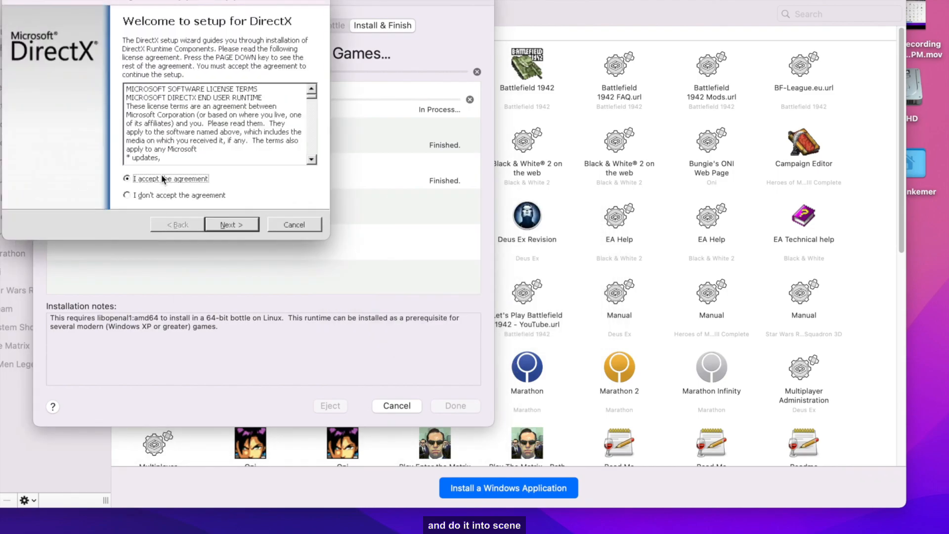
pyautogui.click(249, 226)
pyautogui.click(248, 225)
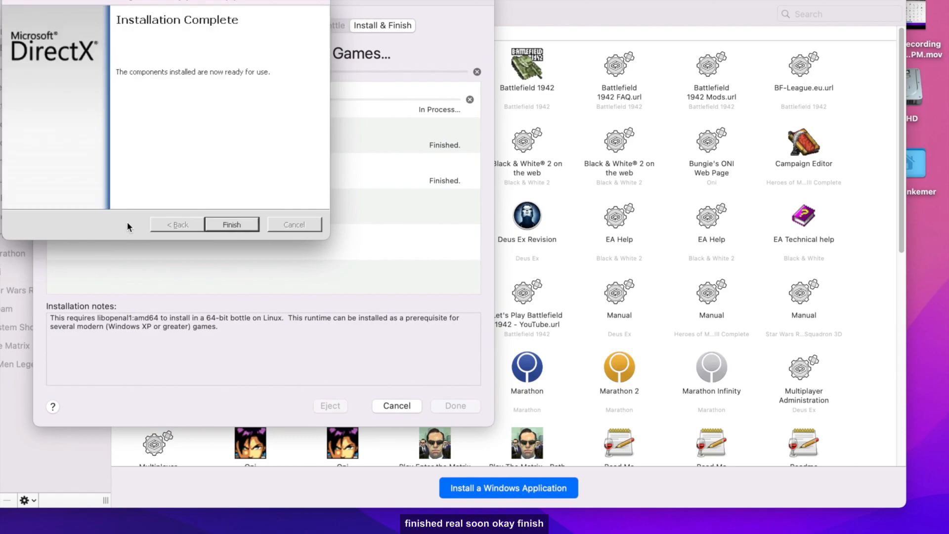
pyautogui.click(249, 223)
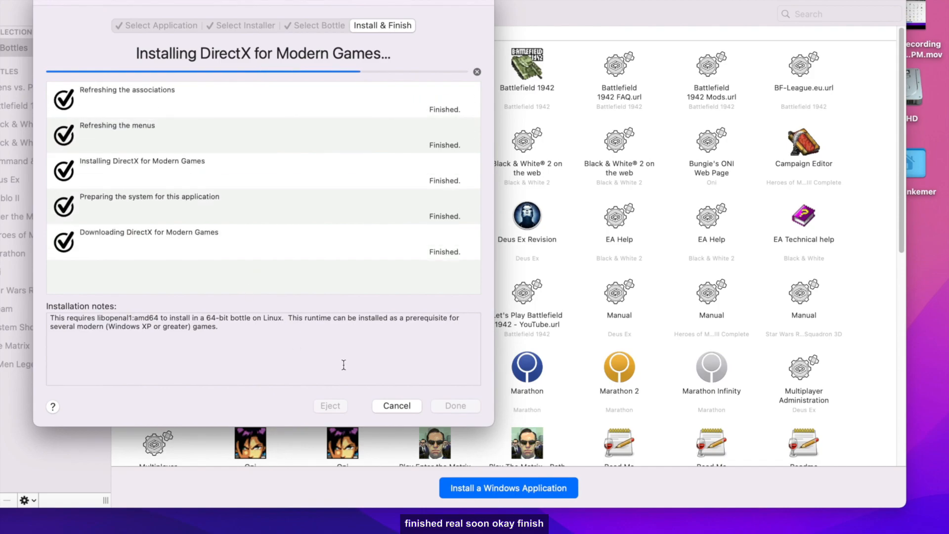
pyautogui.click(455, 406)
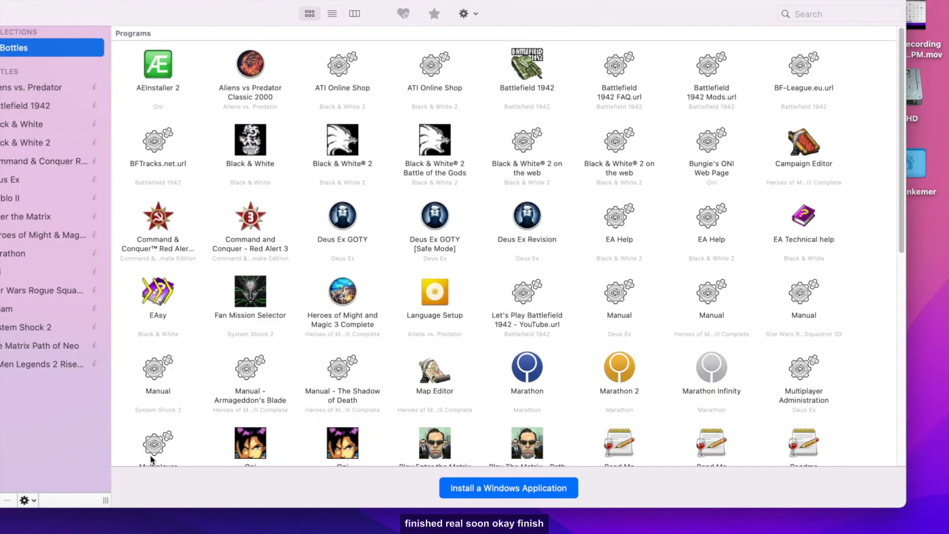
# Install Core Fonts into the existing Steam bottle and close the installation window.
pyautogui.click(499, 488)
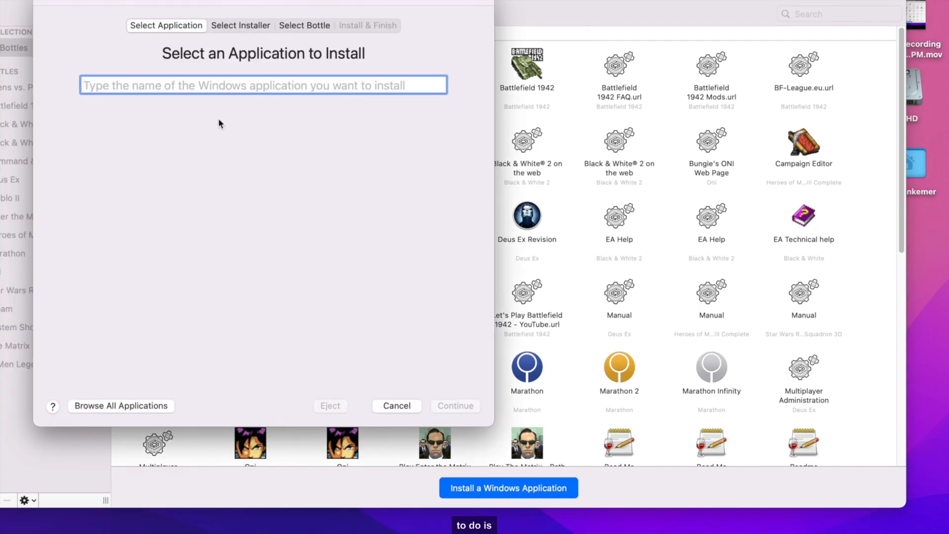
pyautogui.write('fonts')
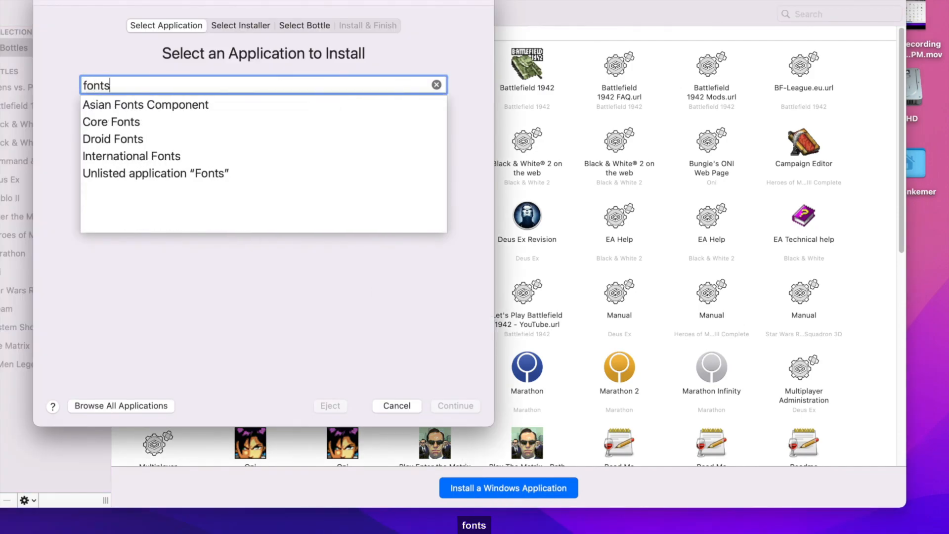
pyautogui.click(128, 124)
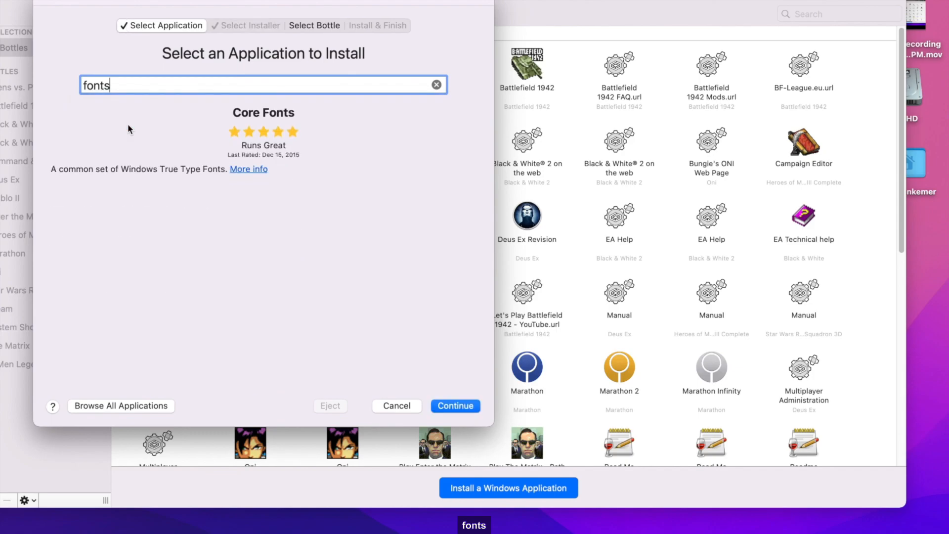
pyautogui.click(318, 25)
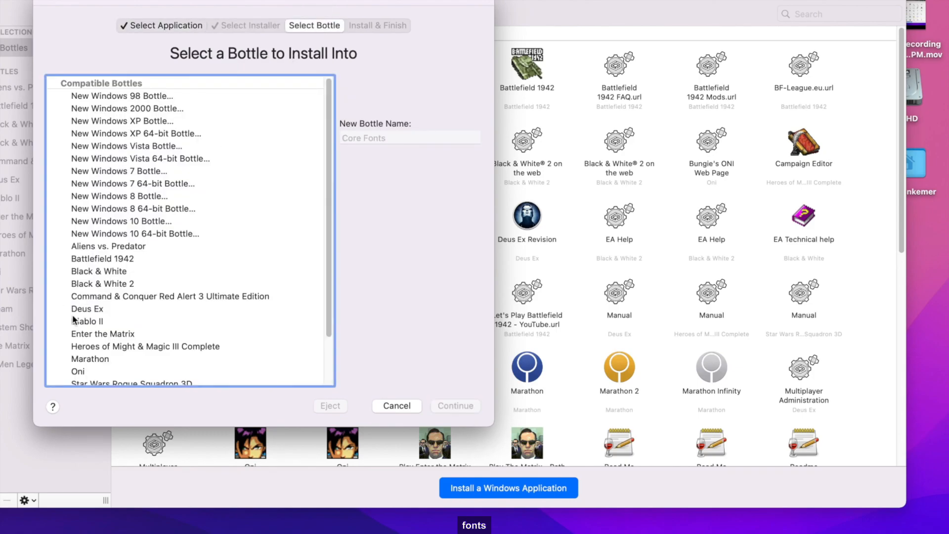
pyautogui.scroll(-2, 107, 345)
pyautogui.click(104, 346)
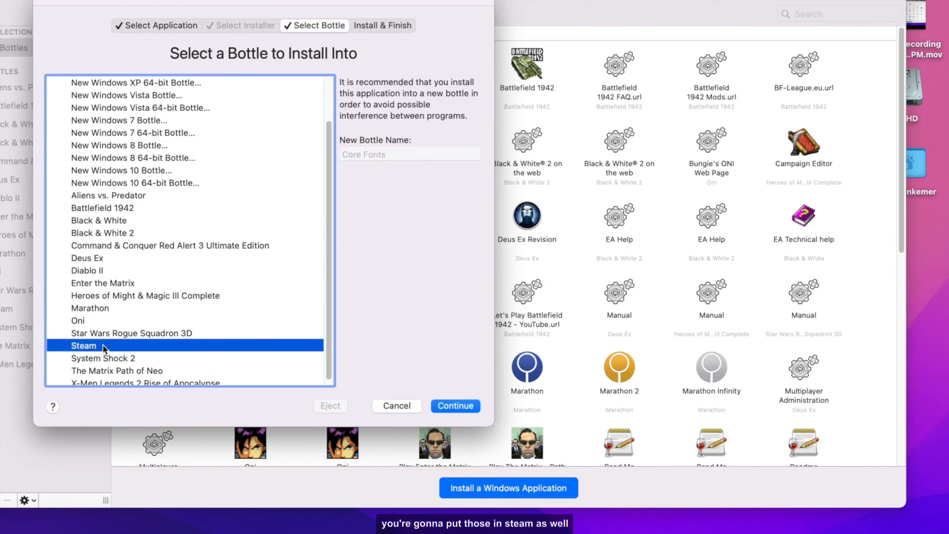
pyautogui.click(456, 406)
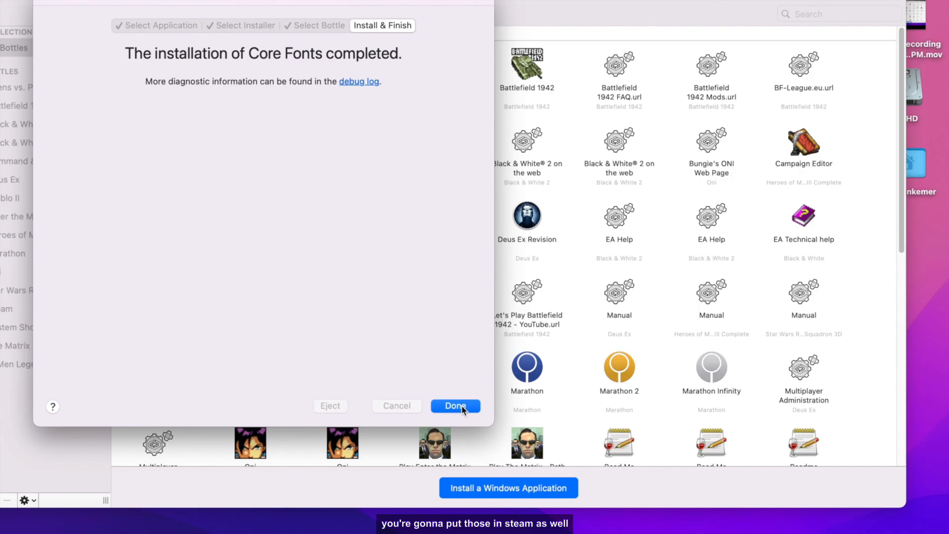
pyautogui.click(462, 408)
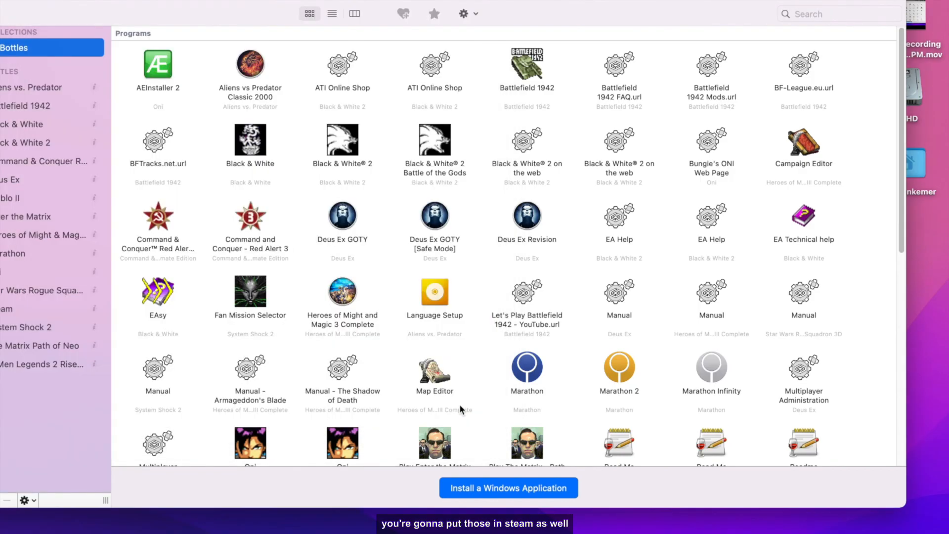
# Start another Windows application installation, look up DXVK (64-bit Dll's Only) with the search "dll" and clear the search.
pyautogui.click(510, 489)
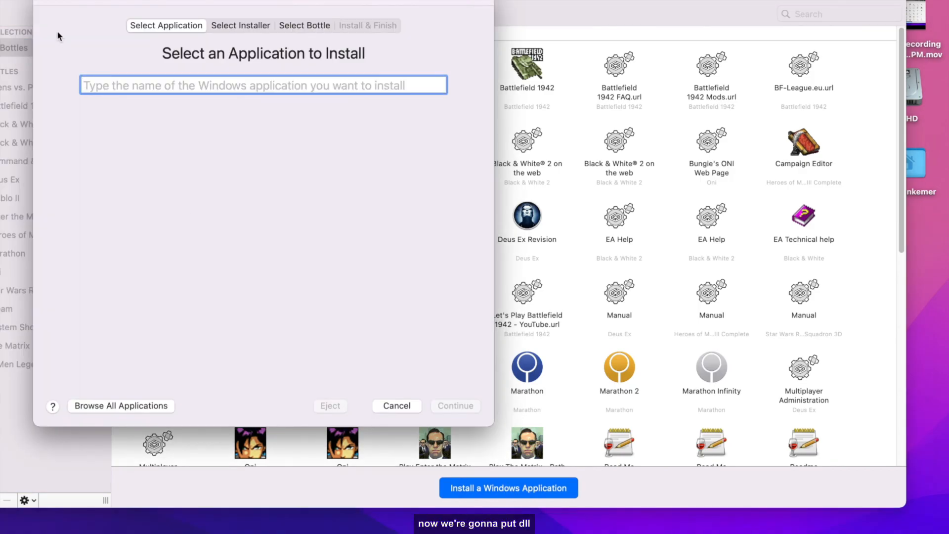
pyautogui.write('dll')
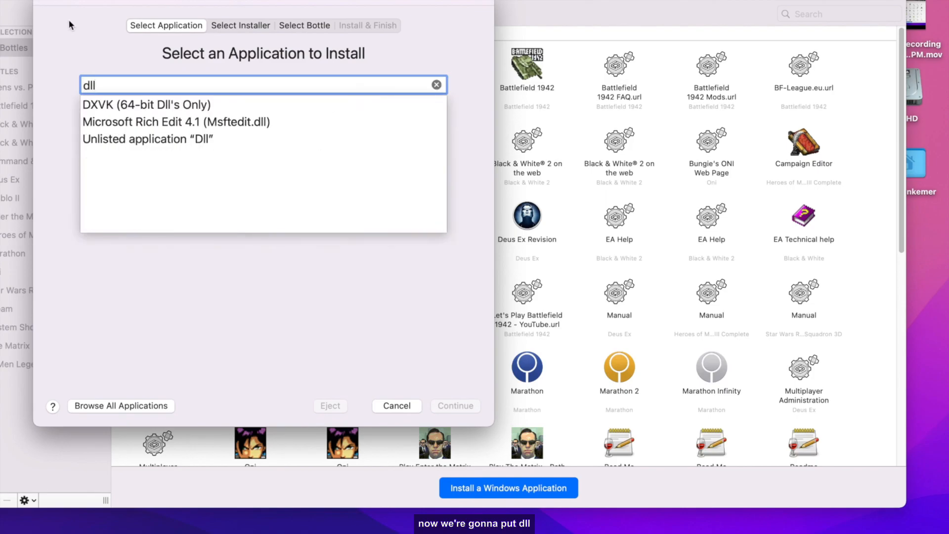
pyautogui.click(149, 105)
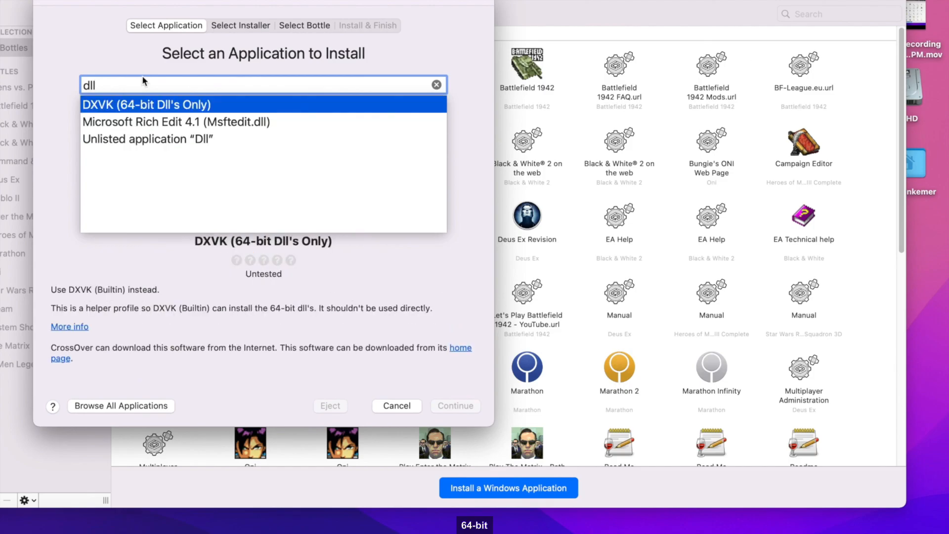
pyautogui.moveTo(143, 82); pyautogui.dragTo(77, 81)
pyautogui.press('BackSpace')
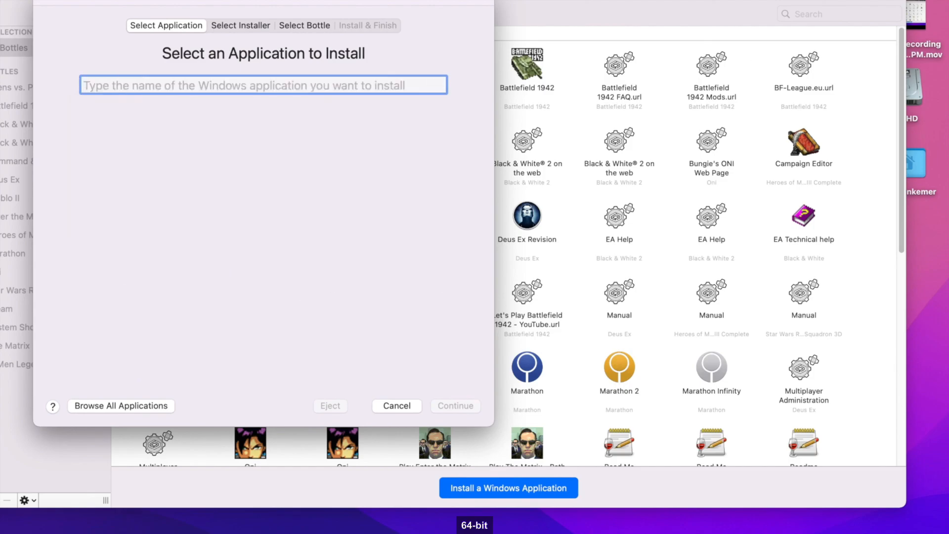
pyautogui.write('32')
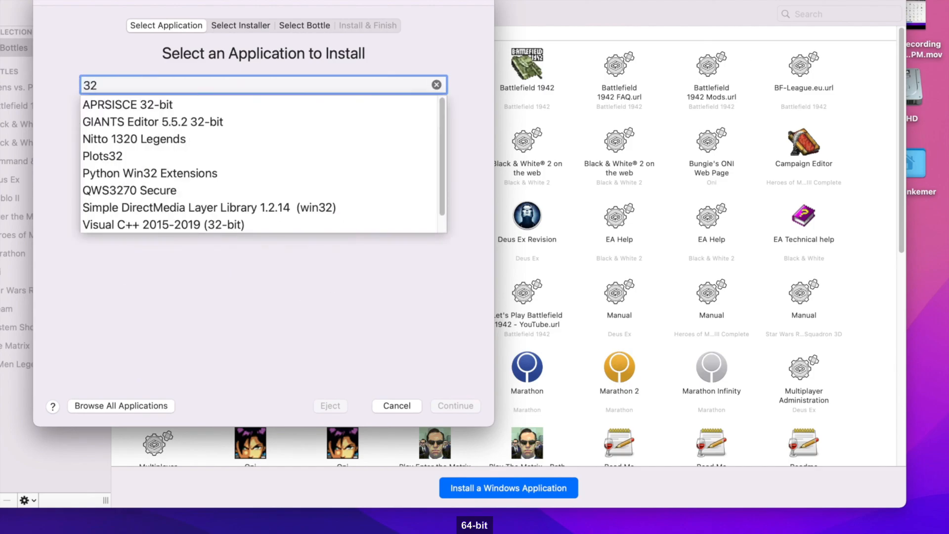
pyautogui.press('Down')
pyautogui.press('Down')
pyautogui.press('Down')
pyautogui.press('Down')
pyautogui.press('Down')
pyautogui.press('Down')
pyautogui.press('Down')
pyautogui.press('Down')
pyautogui.scroll(-1, 174, 221)
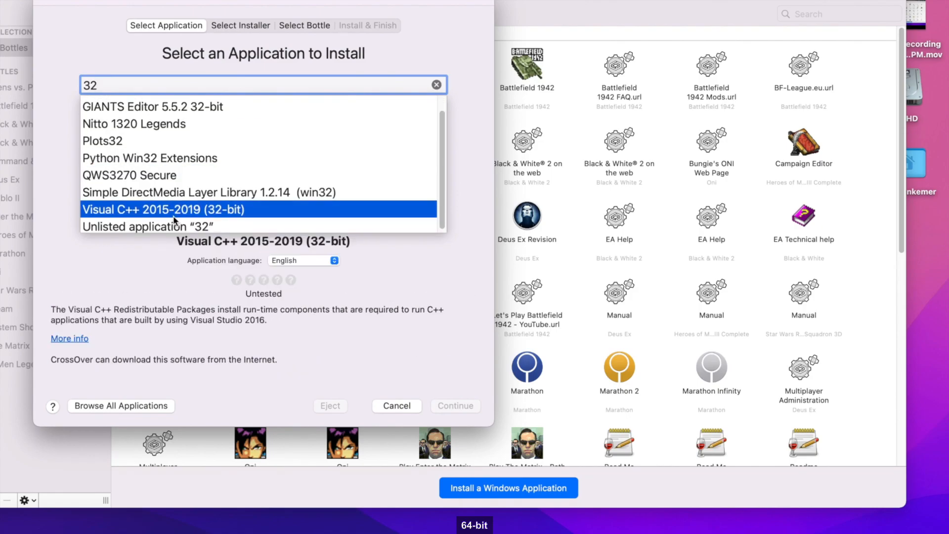
pyautogui.press('Up')
pyautogui.press('Up')
pyautogui.press('Up')
pyautogui.press('Up')
pyautogui.press('Up')
pyautogui.press('Up')
pyautogui.press('Up')
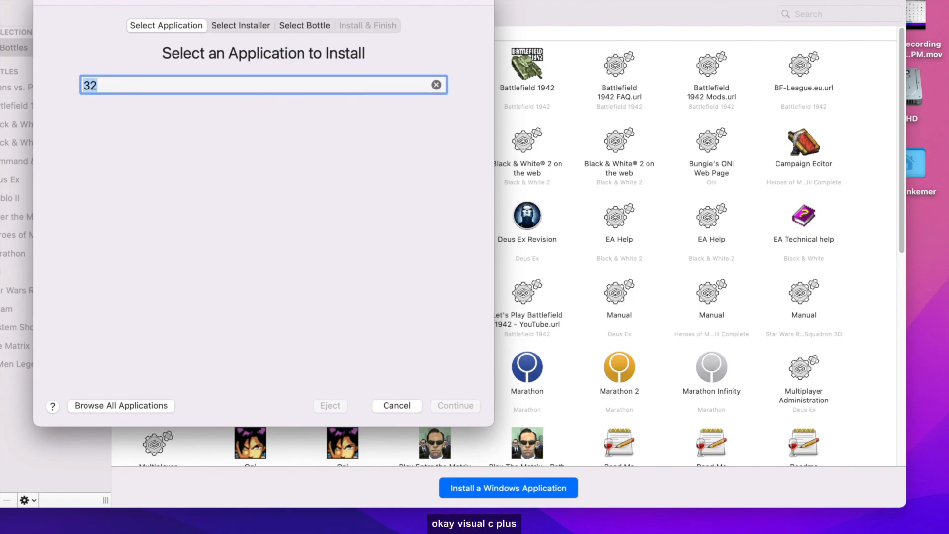
# Search the installable applications for "Visual C++" and select Microsoft Visual C++ 2010 (10.0) Redistributable (64-bit).
pyautogui.write('Visu')
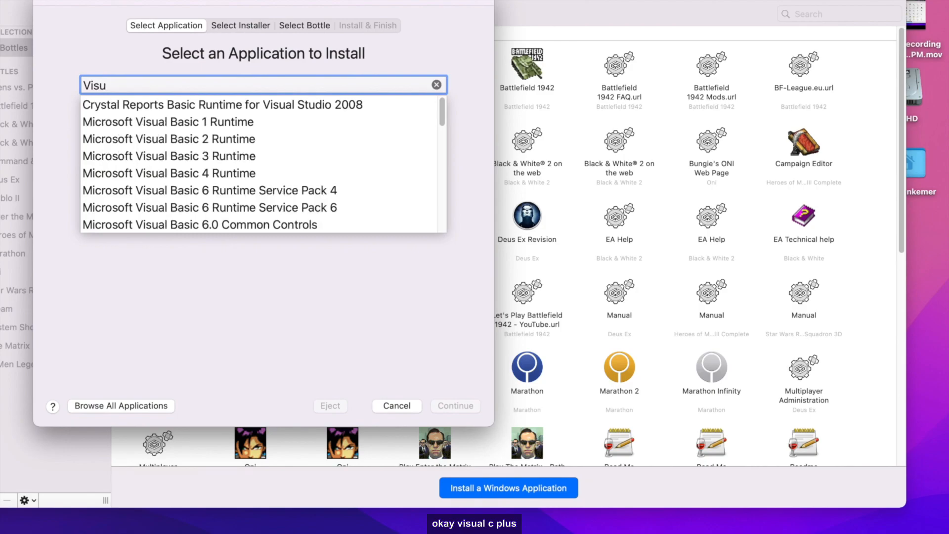
pyautogui.write('al C')
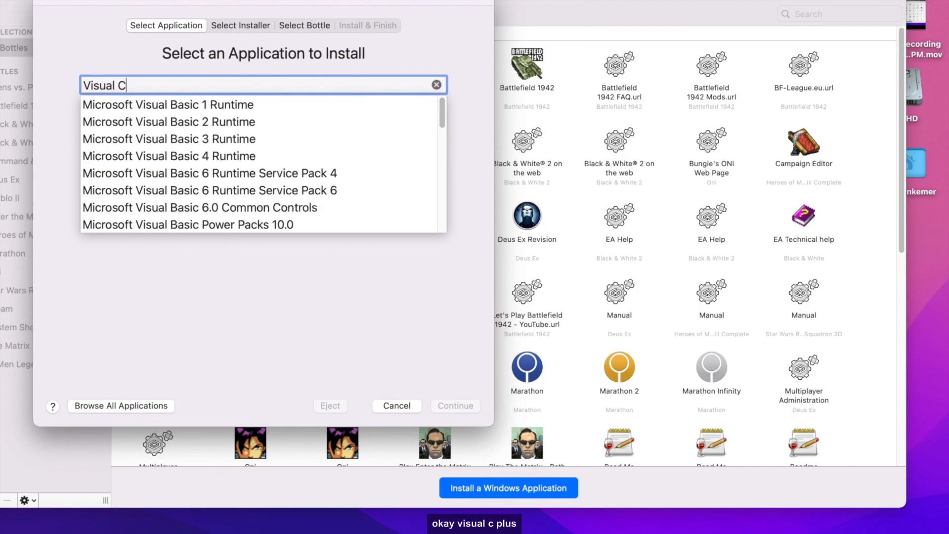
pyautogui.write('++')
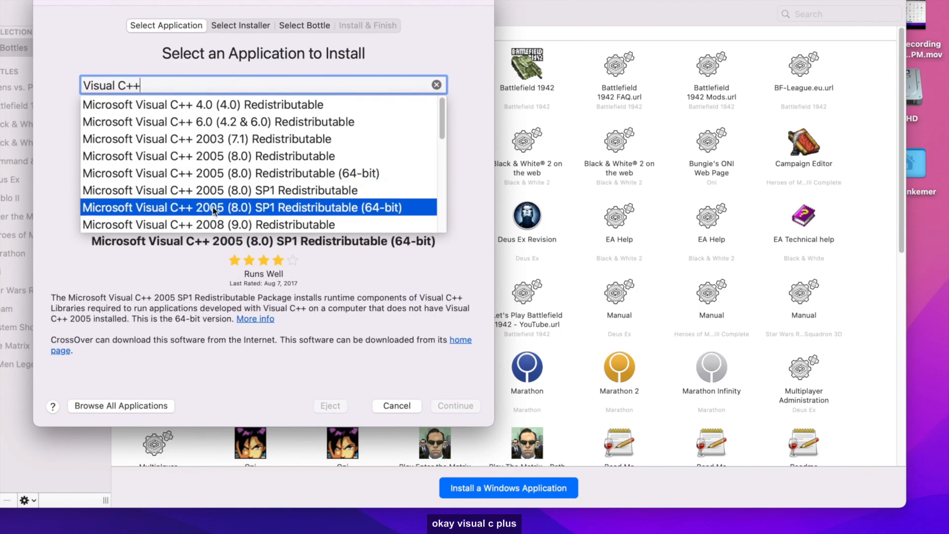
pyautogui.scroll(-1, 218, 187)
pyautogui.scroll(-5, 219, 187)
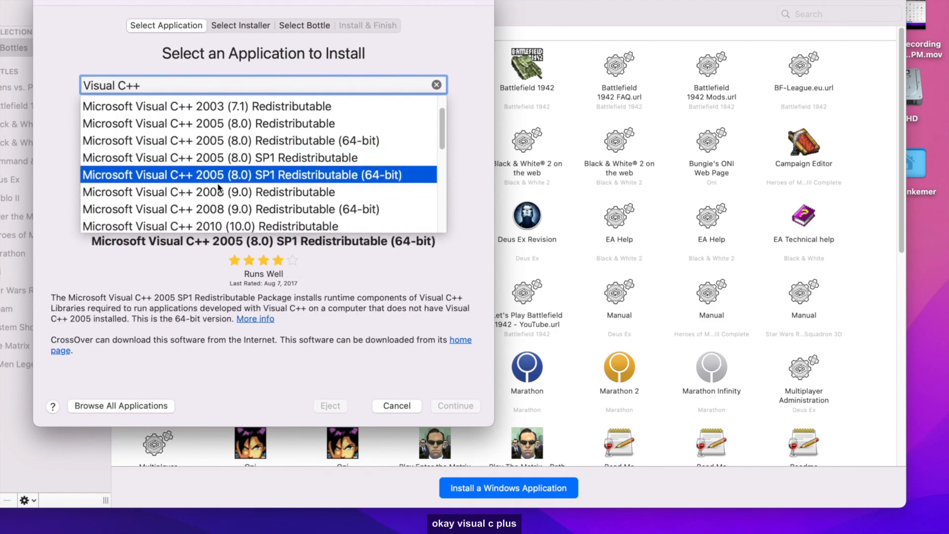
pyautogui.scroll(2, 214, 185)
pyautogui.scroll(3, 213, 182)
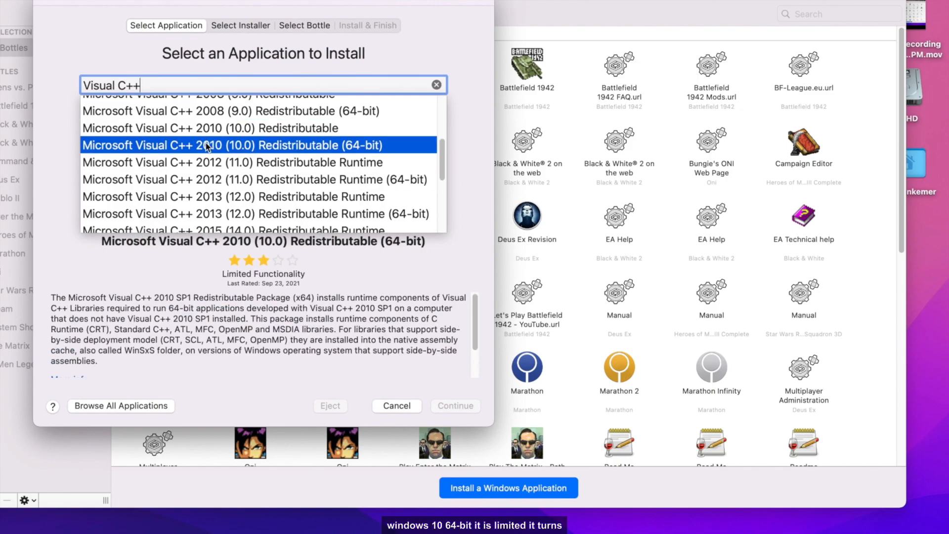
pyautogui.click(207, 145)
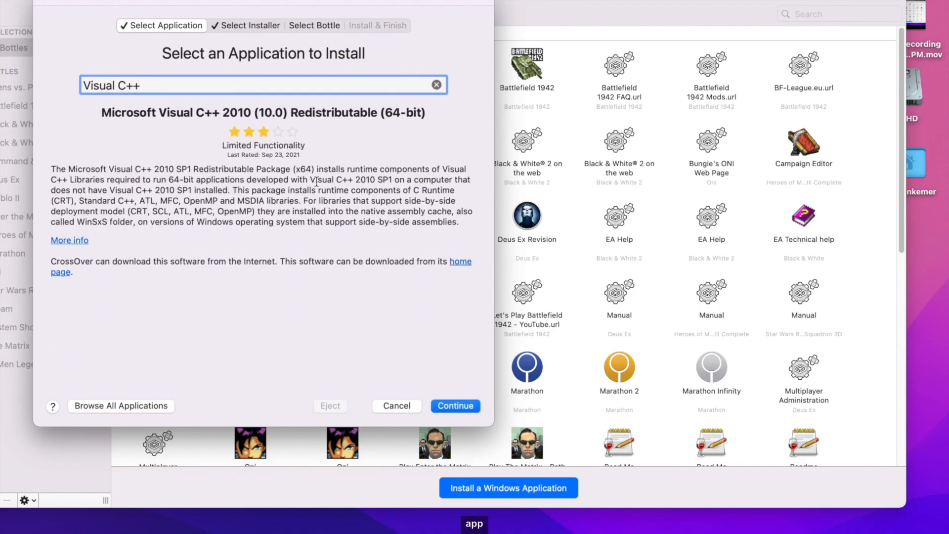
# Keep the downloaded installer as the source, choose the existing Steam bottle and start the Visual C++ 2010 installation.
pyautogui.click(236, 27)
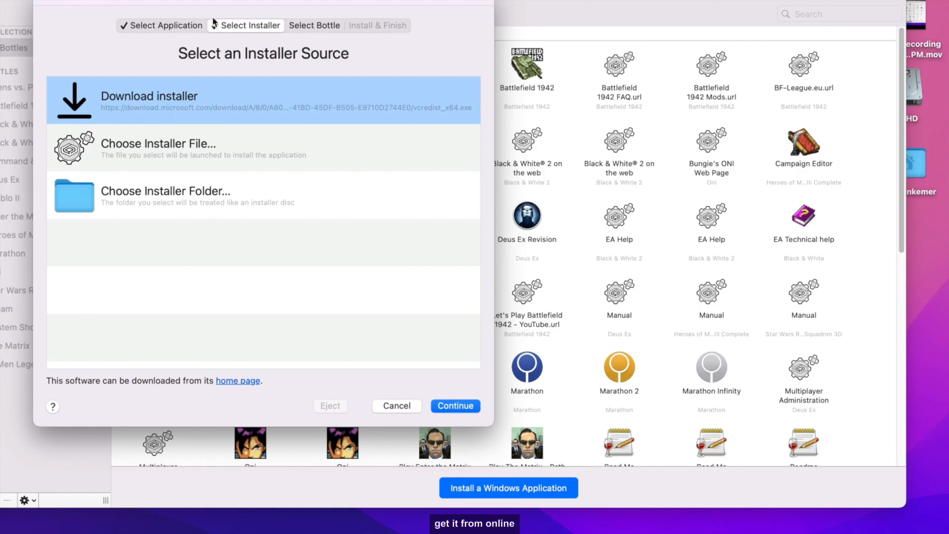
pyautogui.click(311, 27)
pyautogui.scroll(-3, 105, 325)
pyautogui.scroll(3, 99, 370)
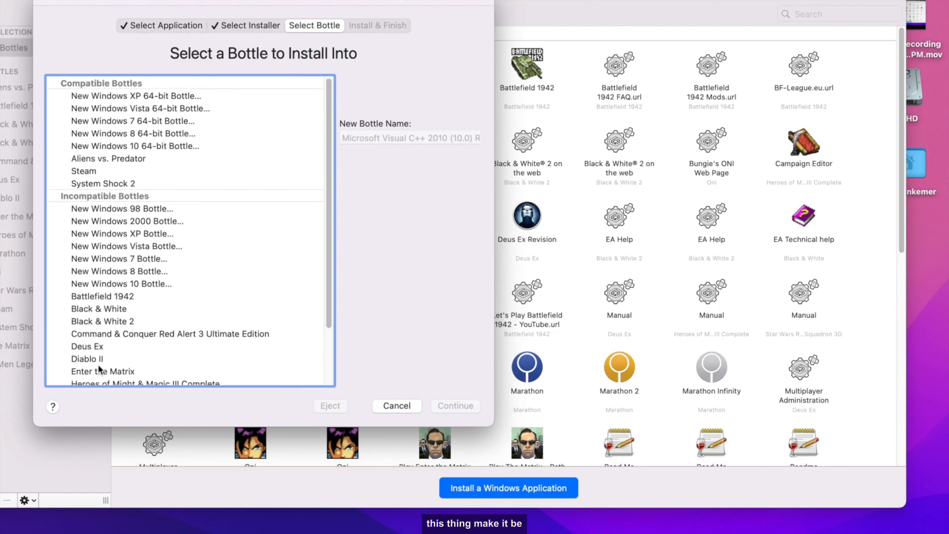
pyautogui.click(99, 172)
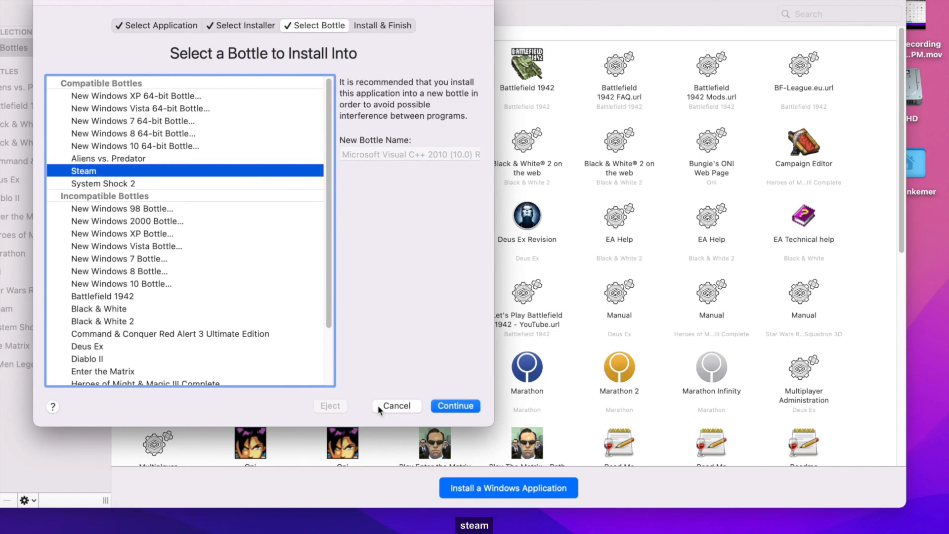
pyautogui.click(447, 407)
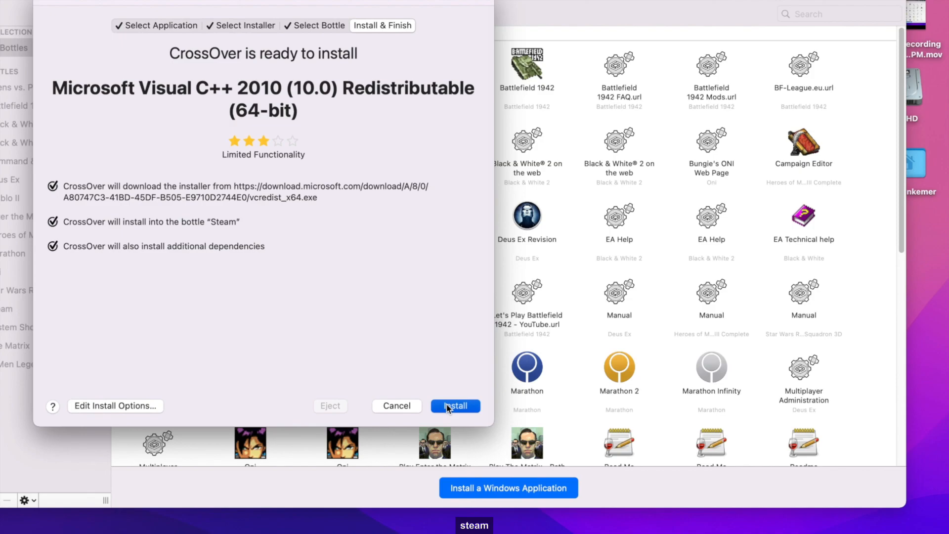
pyautogui.click(446, 405)
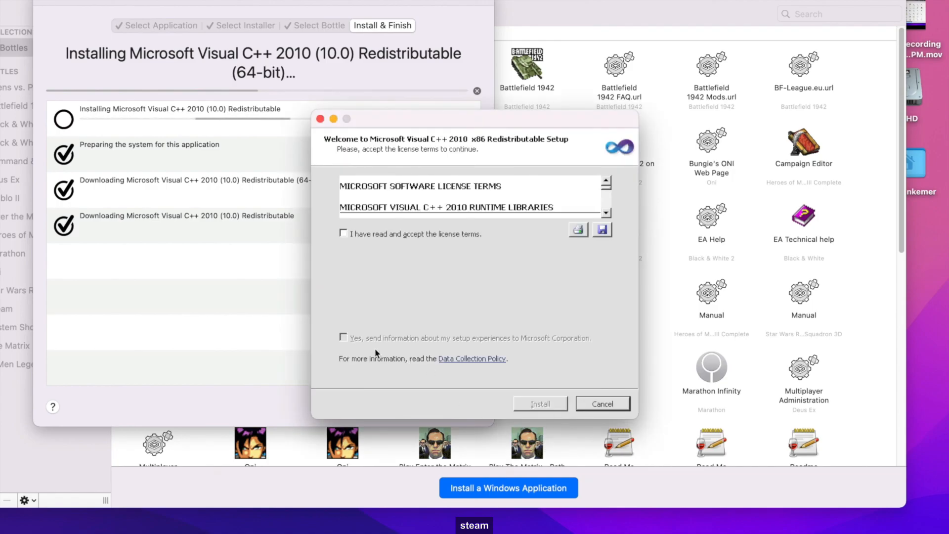
# Accept the license terms, complete the x86 and x64 Visual C++ 2010 setup wizards and close the installation window.
pyautogui.click(343, 233)
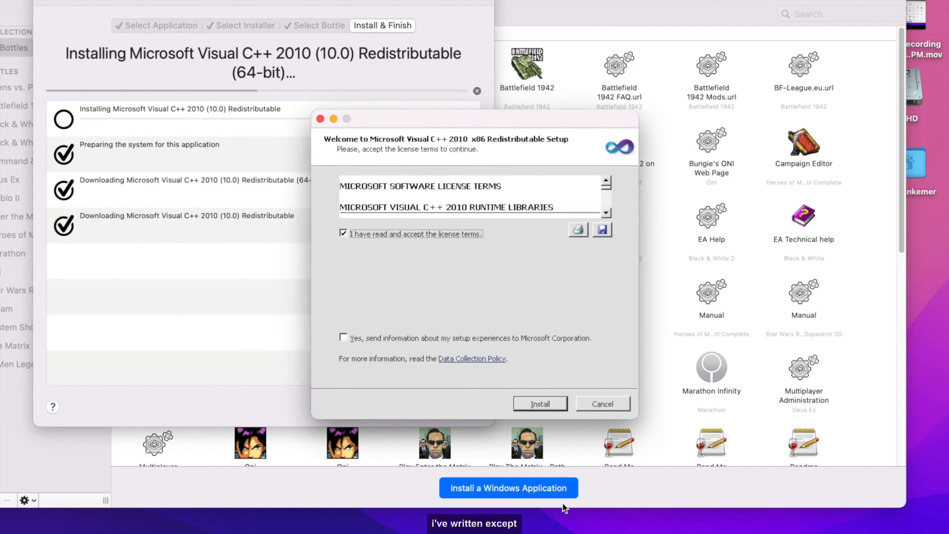
pyautogui.click(544, 404)
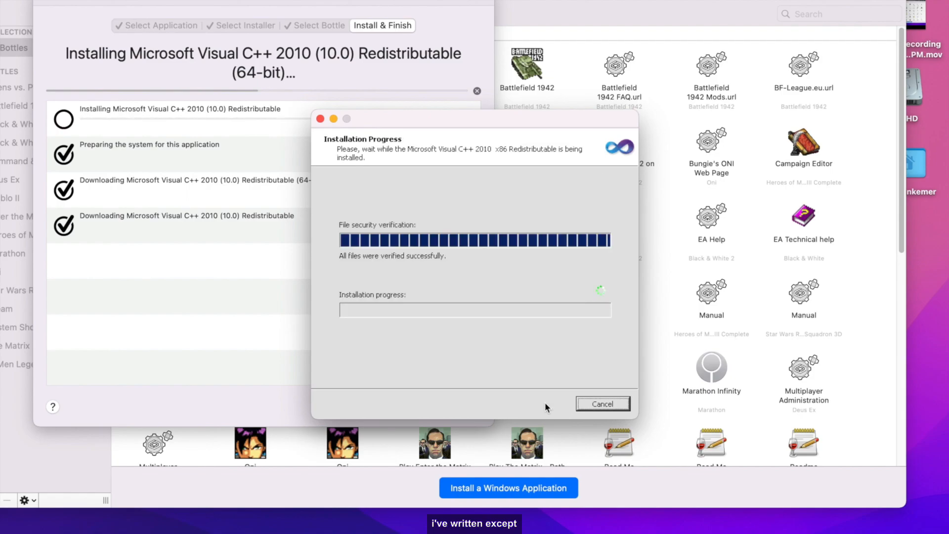
pyautogui.click(602, 404)
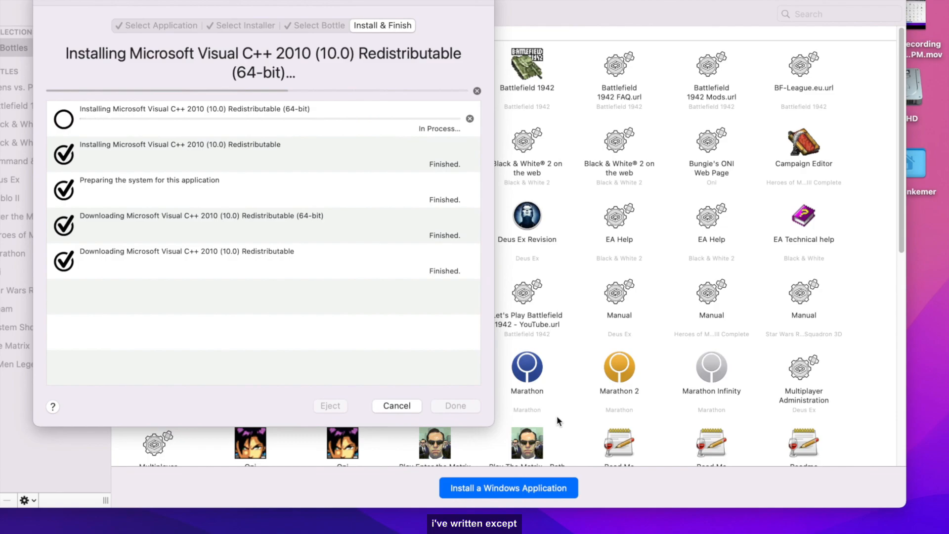
pyautogui.click(358, 285)
pyautogui.click(558, 402)
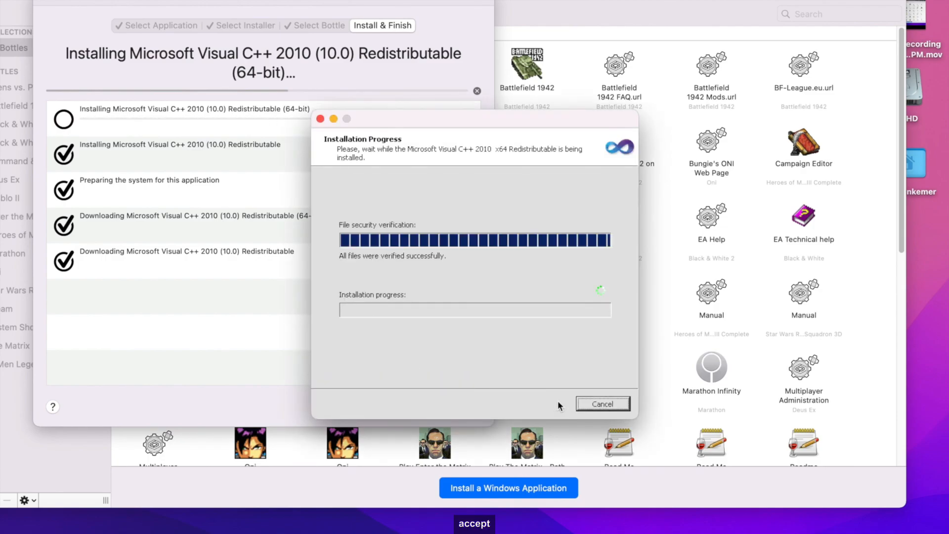
pyautogui.click(602, 404)
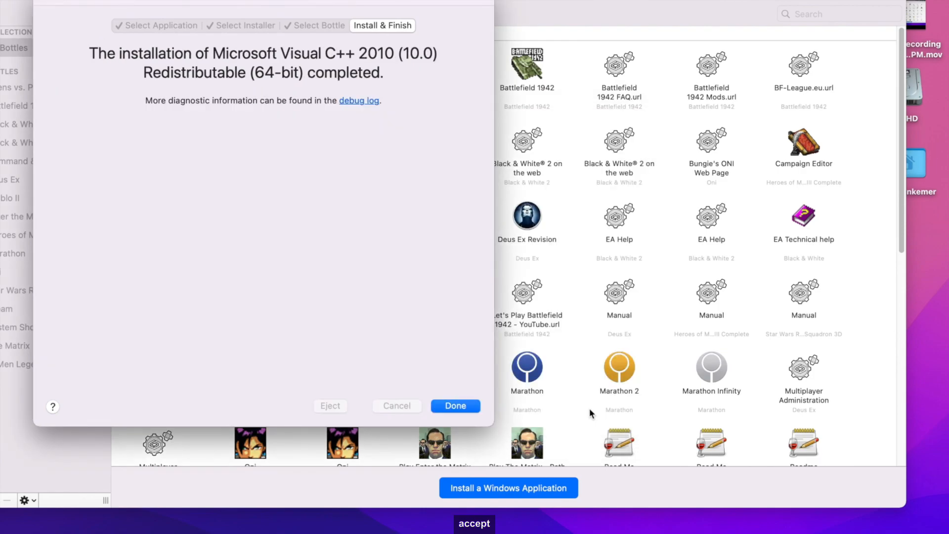
pyautogui.click(456, 404)
# Start another Windows application installation, search for "32" and choose Simple DirectMedia Layer Library 1.2.14 (win32).
pyautogui.click(532, 490)
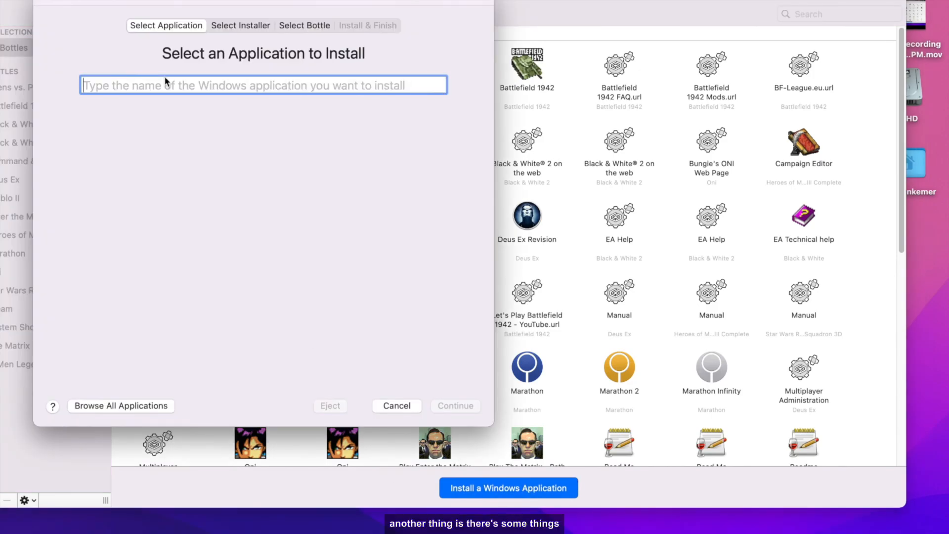
pyautogui.write('32')
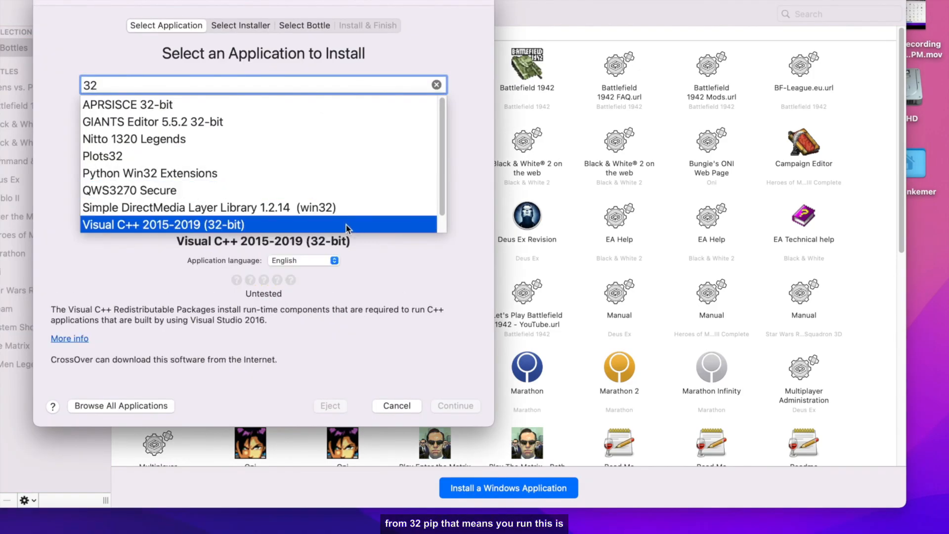
pyautogui.click(339, 211)
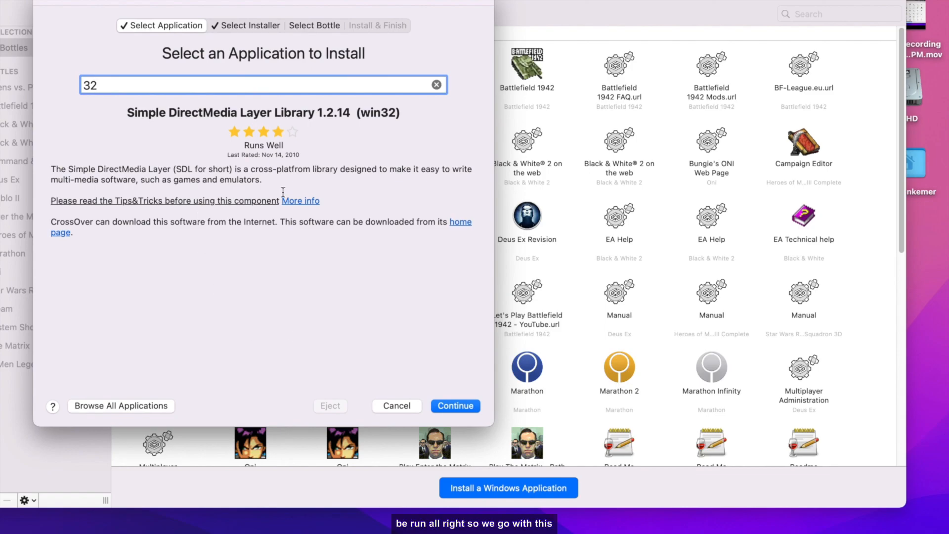
pyautogui.click(454, 406)
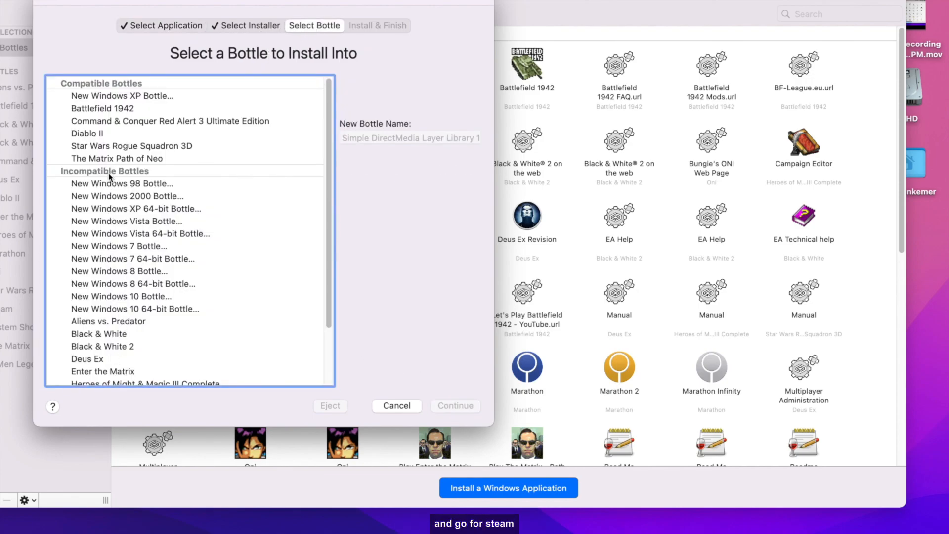
# Install Simple DirectMedia Layer Library into the Steam bottle listed among the incompatible bottles and close the installation window.
pyautogui.scroll(-3, 111, 222)
pyautogui.scroll(3, 92, 361)
pyautogui.scroll(-3, 113, 349)
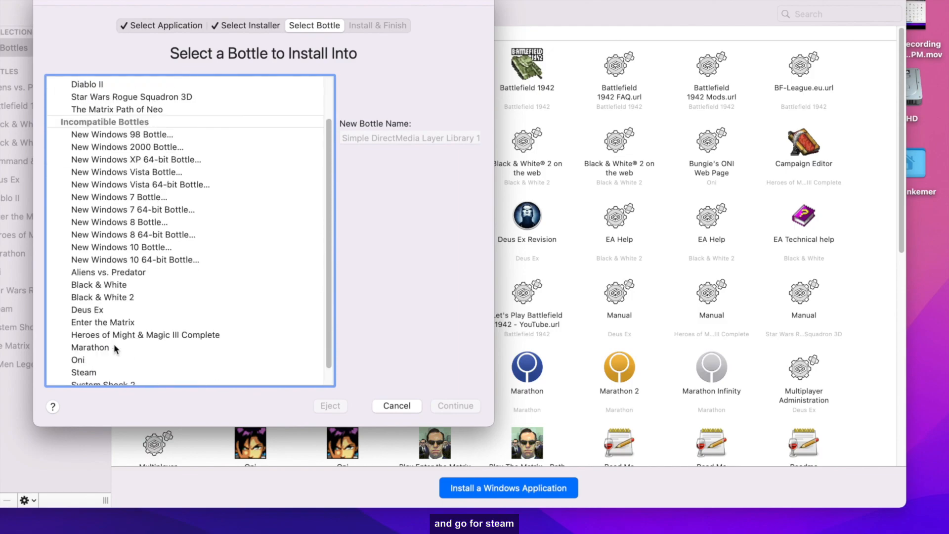
pyautogui.click(99, 354)
pyautogui.click(460, 408)
pyautogui.click(466, 405)
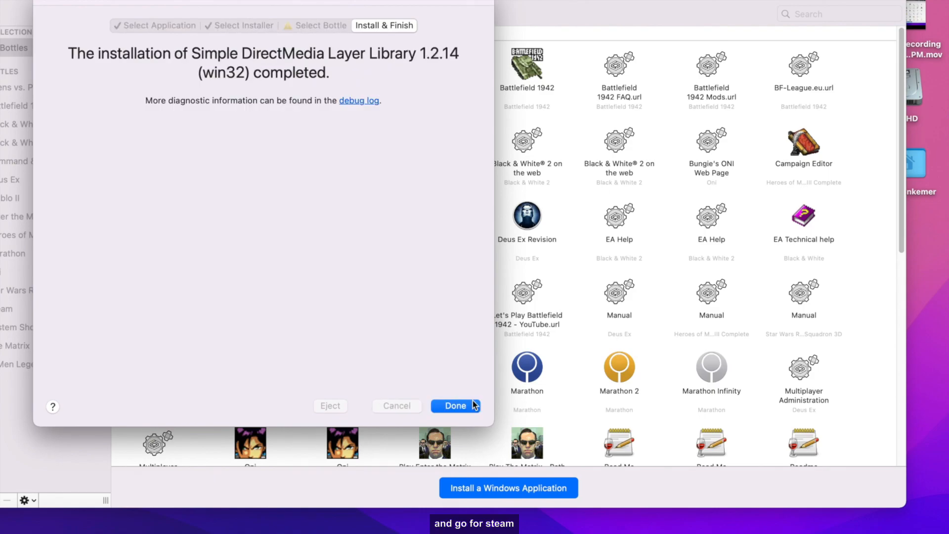
pyautogui.click(455, 406)
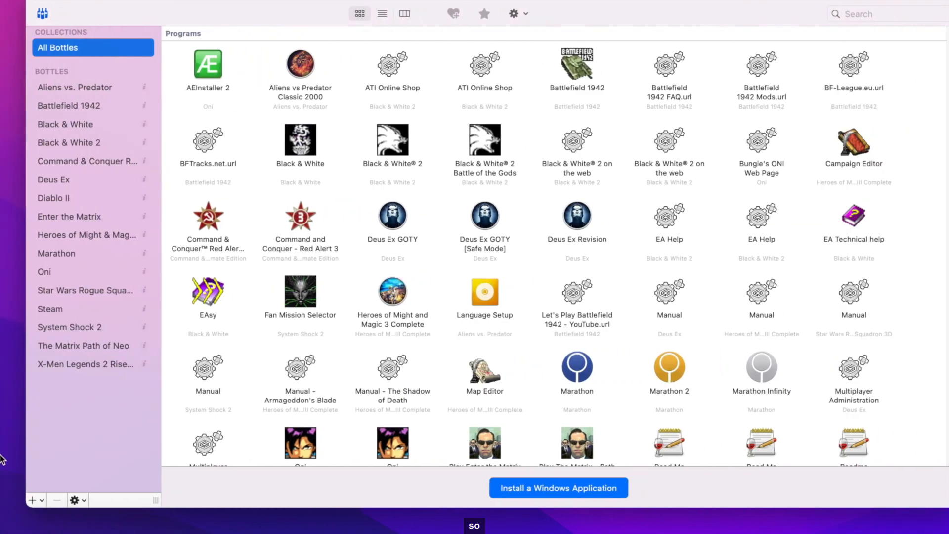
# Launch the Steam program from the Steam bottle.
pyautogui.click(82, 309)
pyautogui.click(220, 73)
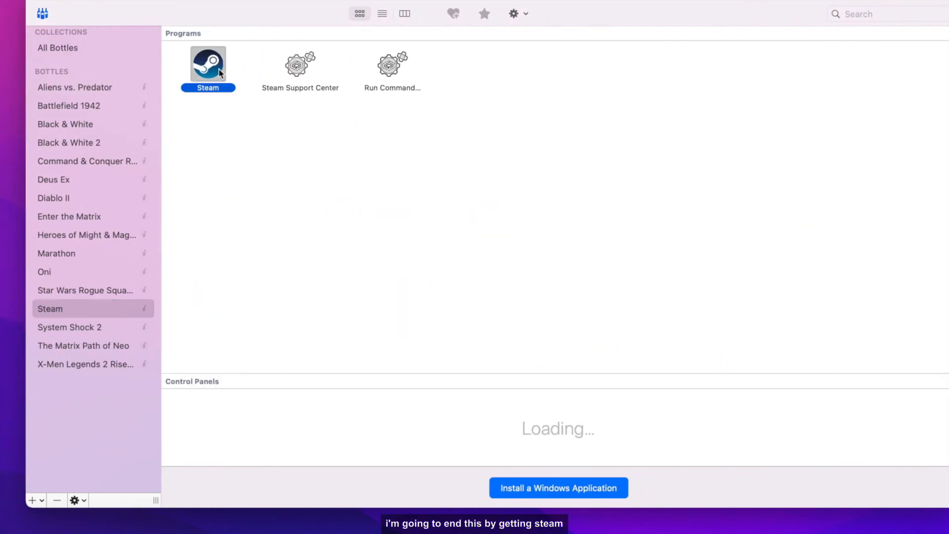
pyautogui.doubleClick(219, 72)
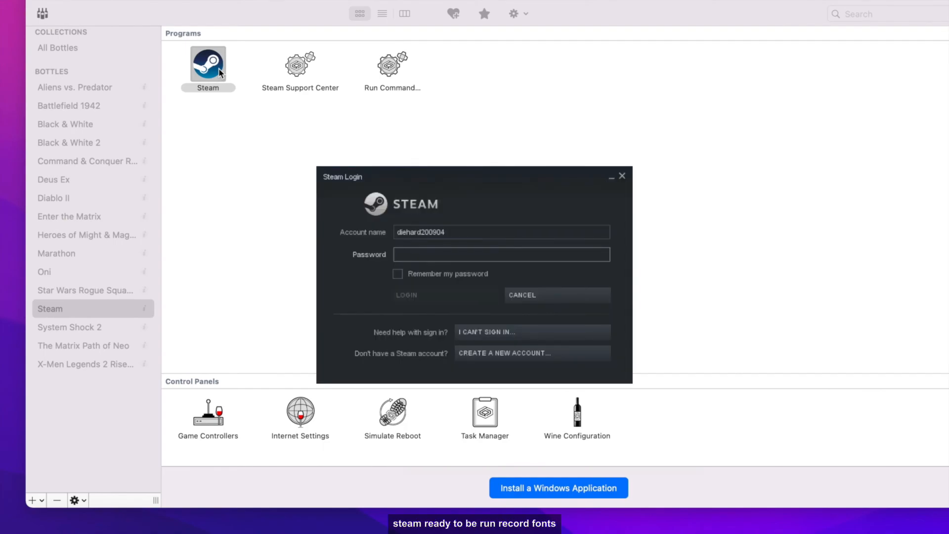
# Enter the Steam account password, enable Remember my password and log in.
pyautogui.write('••••')
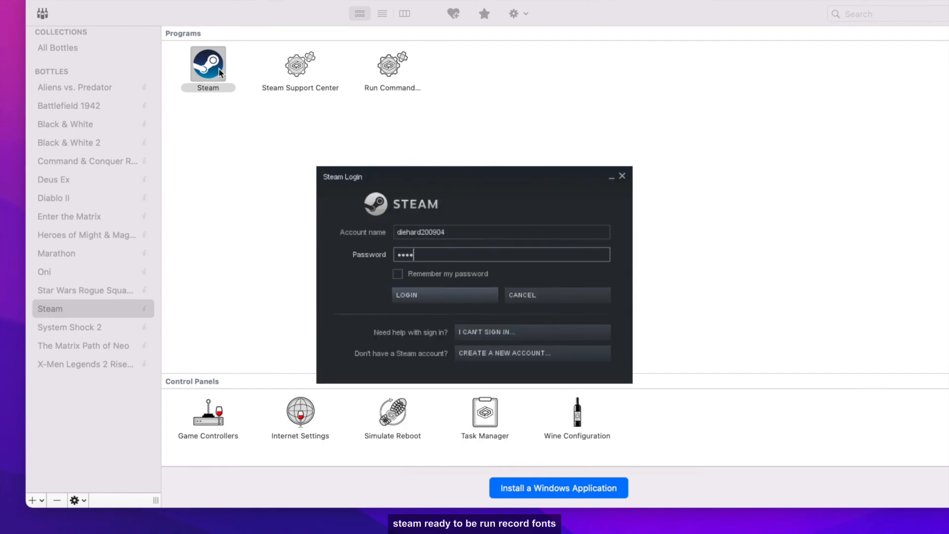
pyautogui.write('••••••••••••')
pyautogui.click(398, 274)
pyautogui.click(435, 296)
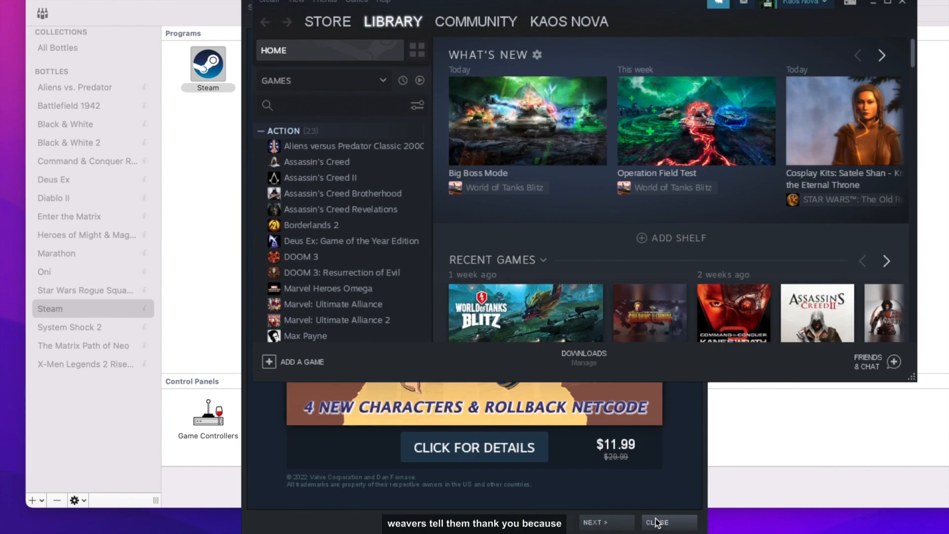
# Close the Steam news window and look through the games listed in the library.
pyautogui.click(686, 462)
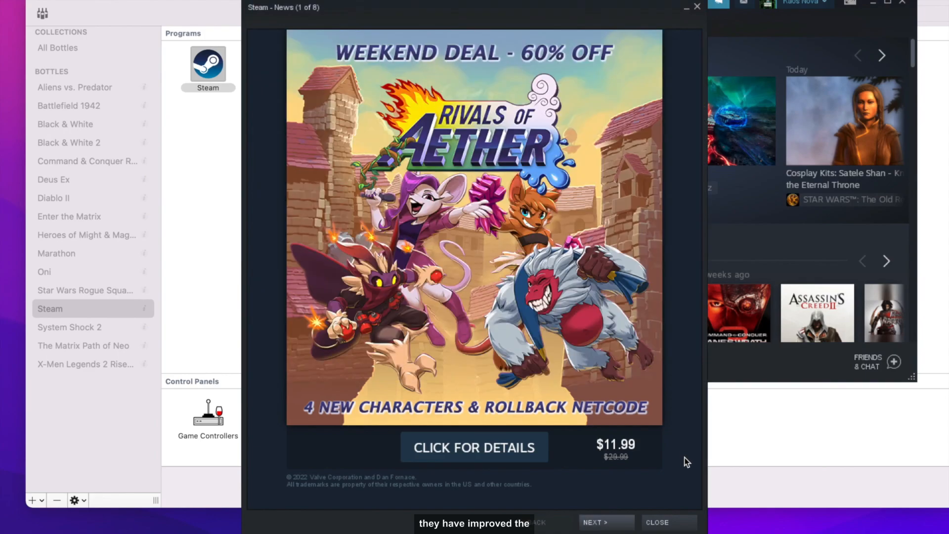
pyautogui.click(671, 522)
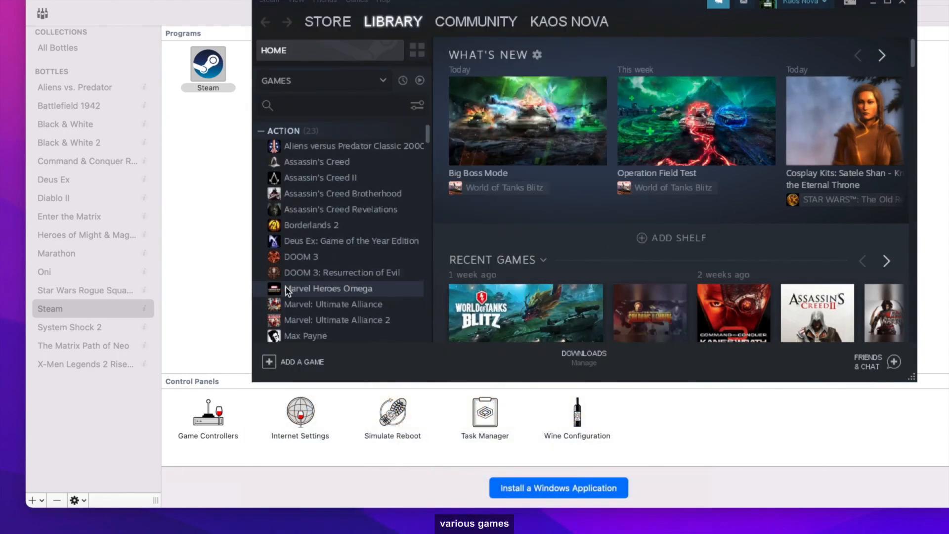
pyautogui.scroll(-5, 286, 287)
pyautogui.scroll(-5, 286, 290)
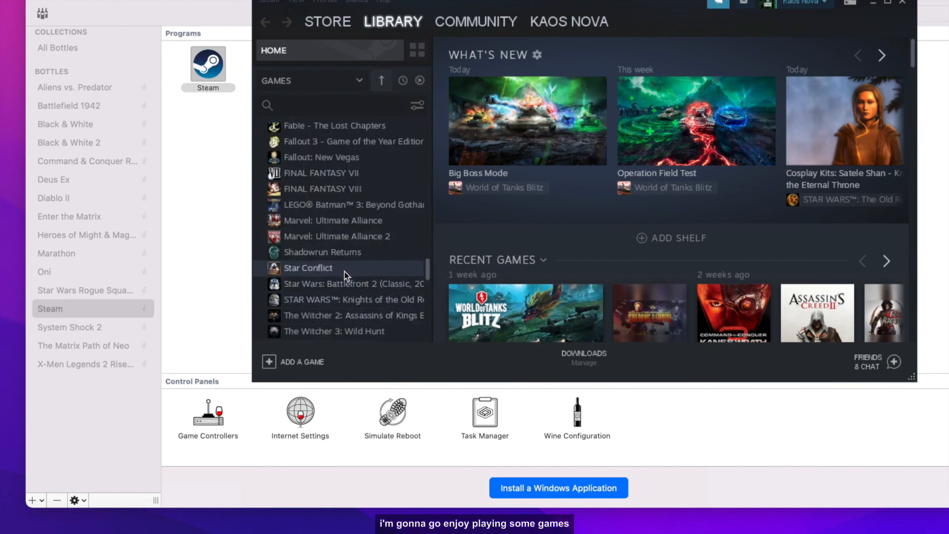
pyautogui.scroll(5, 346, 276)
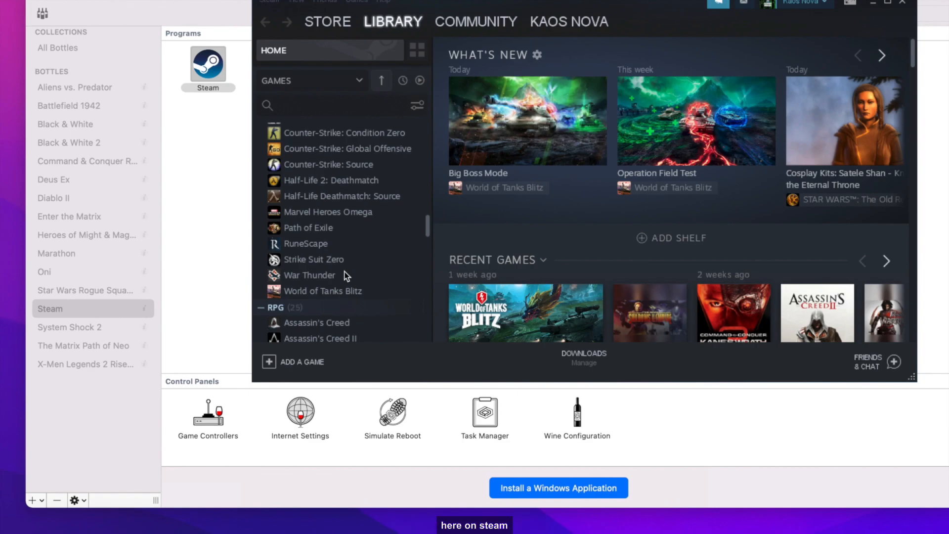
pyautogui.scroll(4, 346, 276)
pyautogui.scroll(-5, 346, 275)
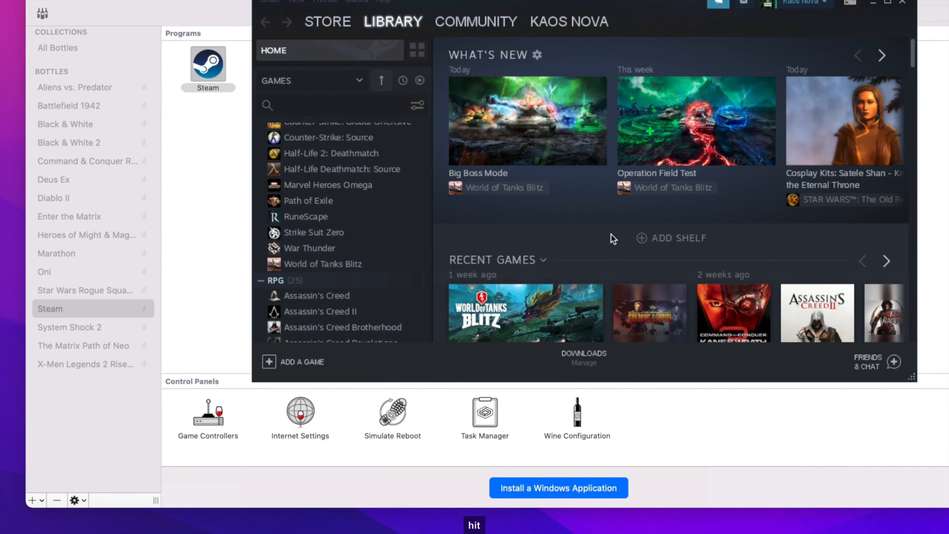
# Enlarge and reposition the Steam library window, and start exiting the Steam client.
pyautogui.moveTo(901, 449); pyautogui.dragTo(932, 533)
pyautogui.moveTo(631, 2); pyautogui.dragTo(485, 1)
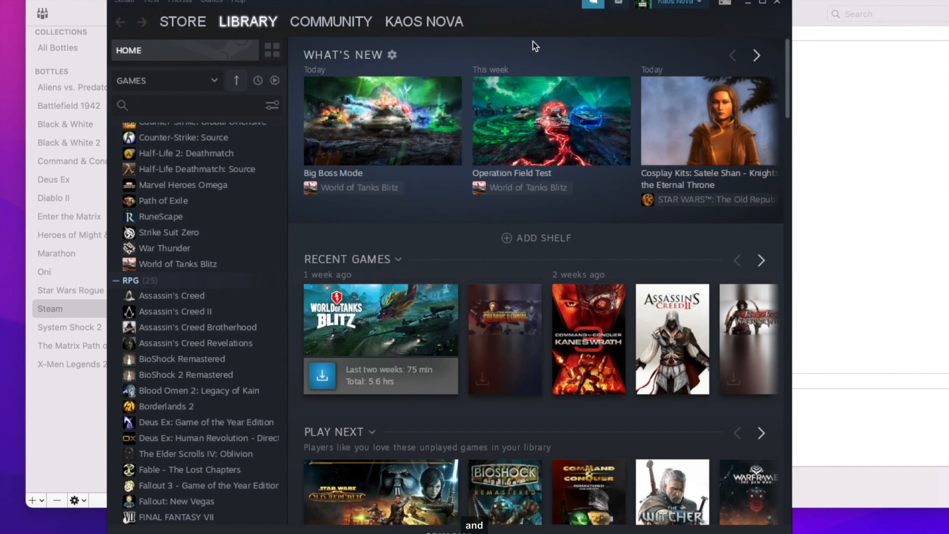
pyautogui.moveTo(443, 287)
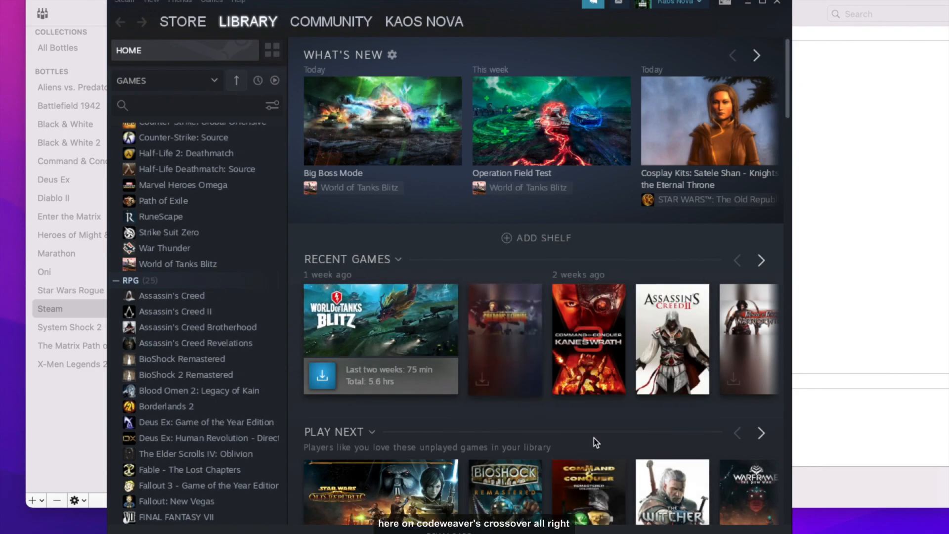
pyautogui.click(124, 2)
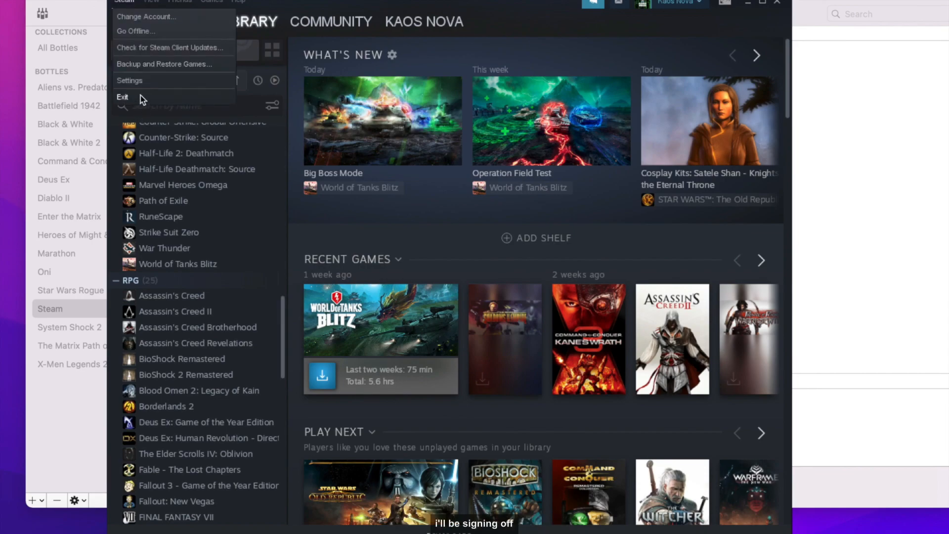